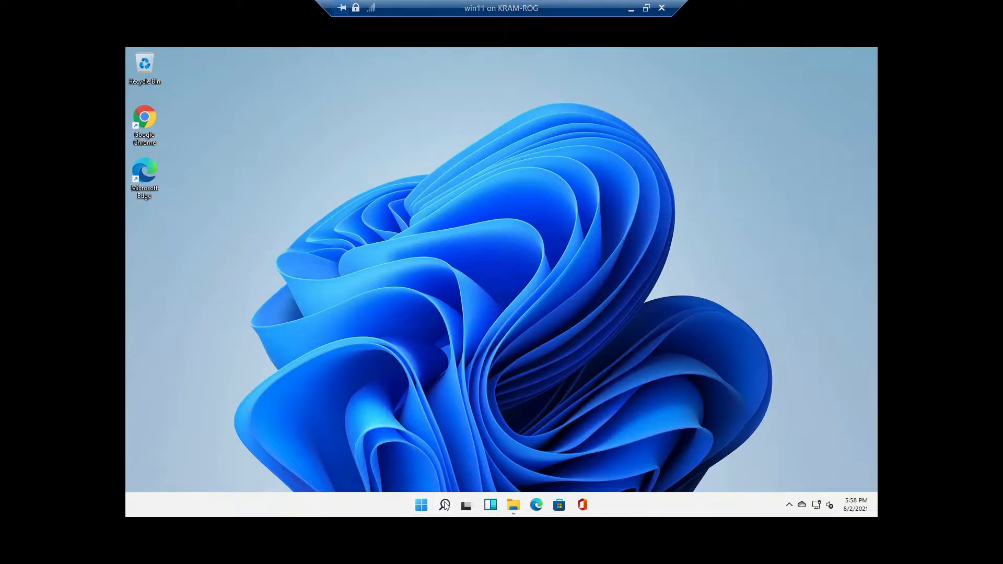
# Bring up the open Recycle Bin window and close all File Explorer windows.
pyautogui.moveTo(445, 504)
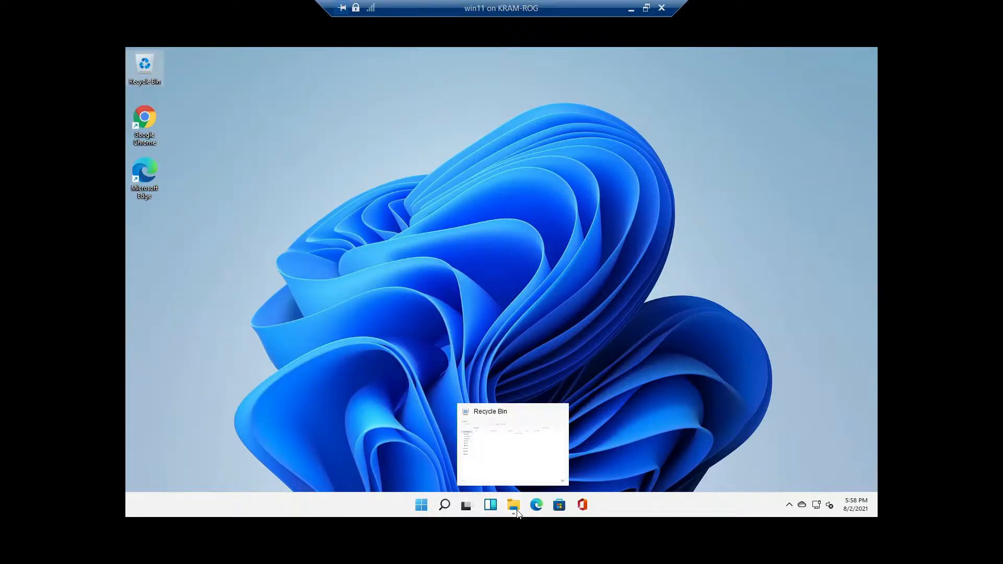
pyautogui.click(517, 514)
pyautogui.rightClick(514, 506)
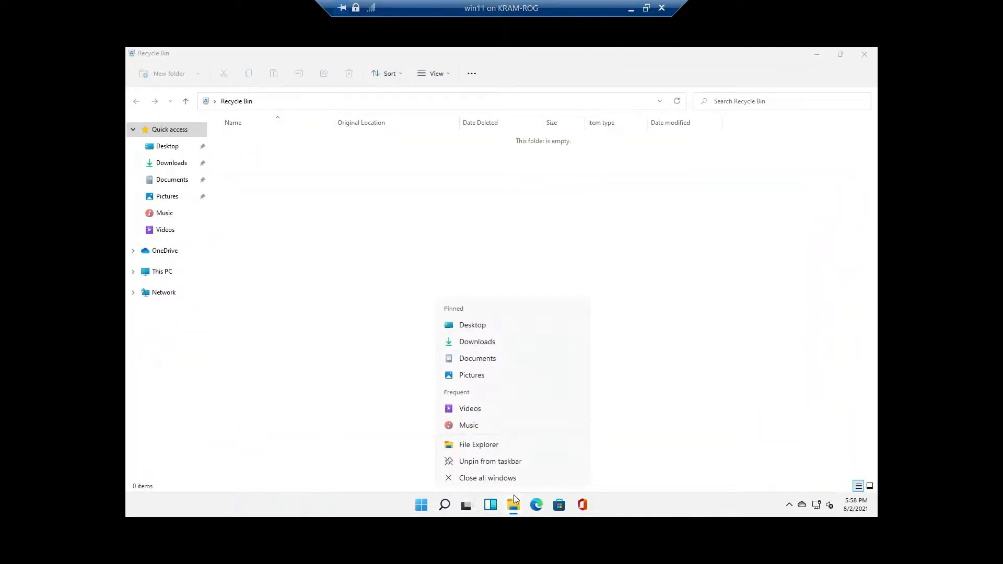
pyautogui.click(514, 477)
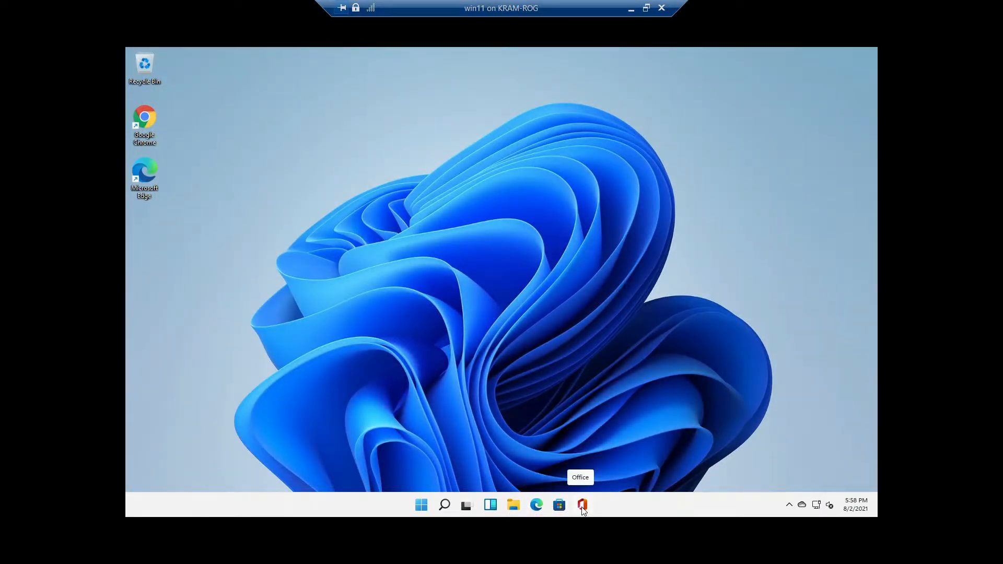
# Check the OneDrive sync status, then view the quick settings for network and sound and close them.
pyautogui.click(804, 508)
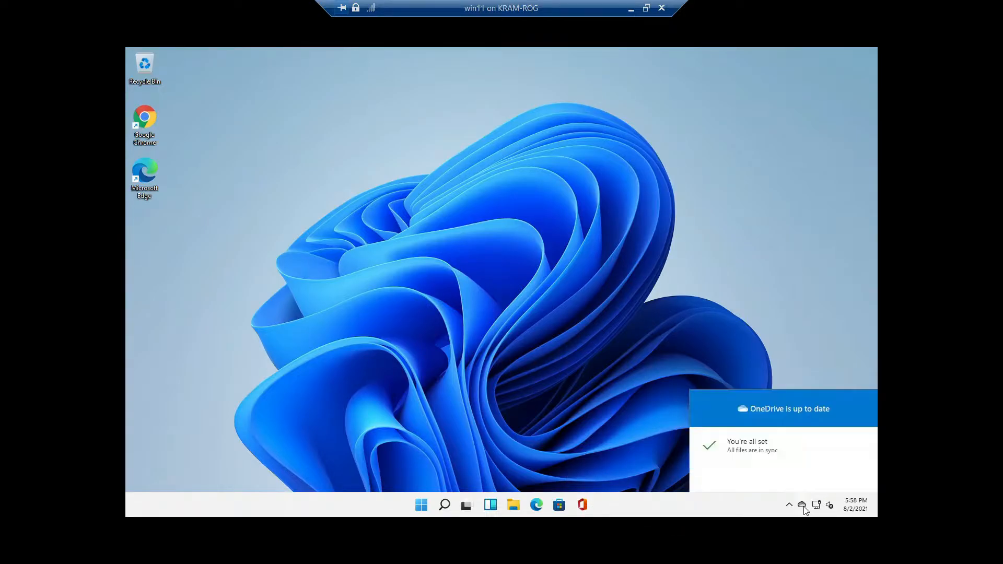
pyautogui.click(803, 507)
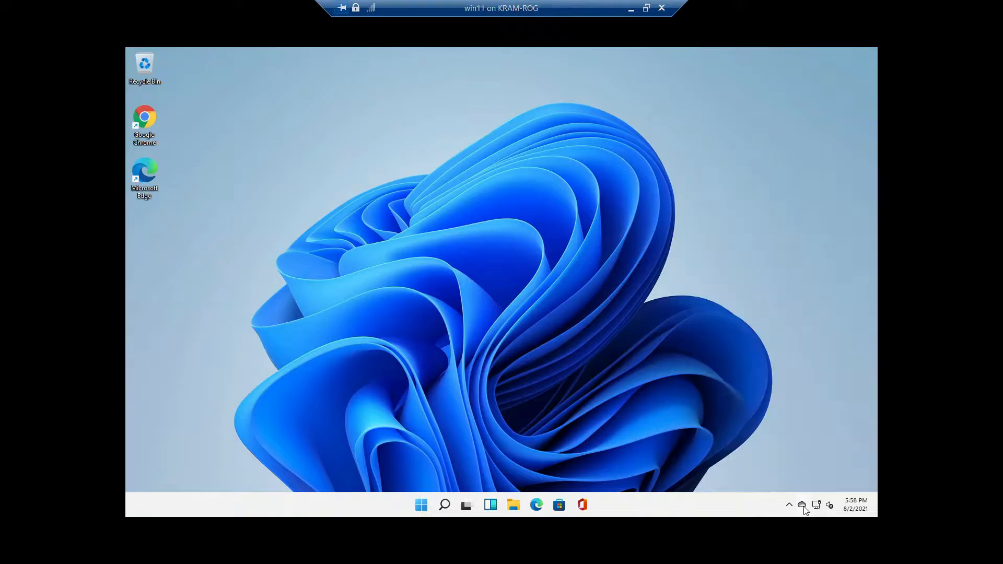
pyautogui.click(817, 507)
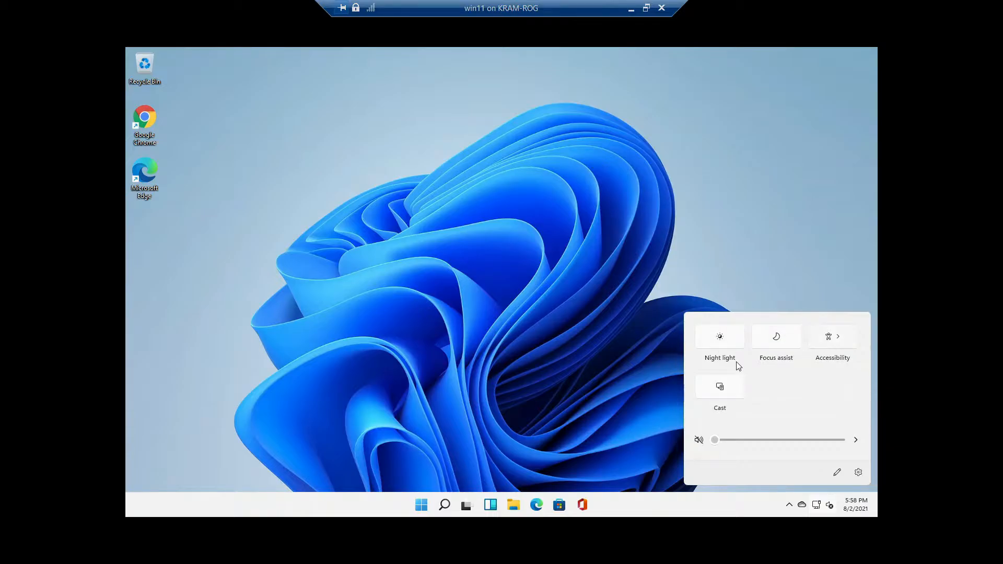
pyautogui.click(830, 505)
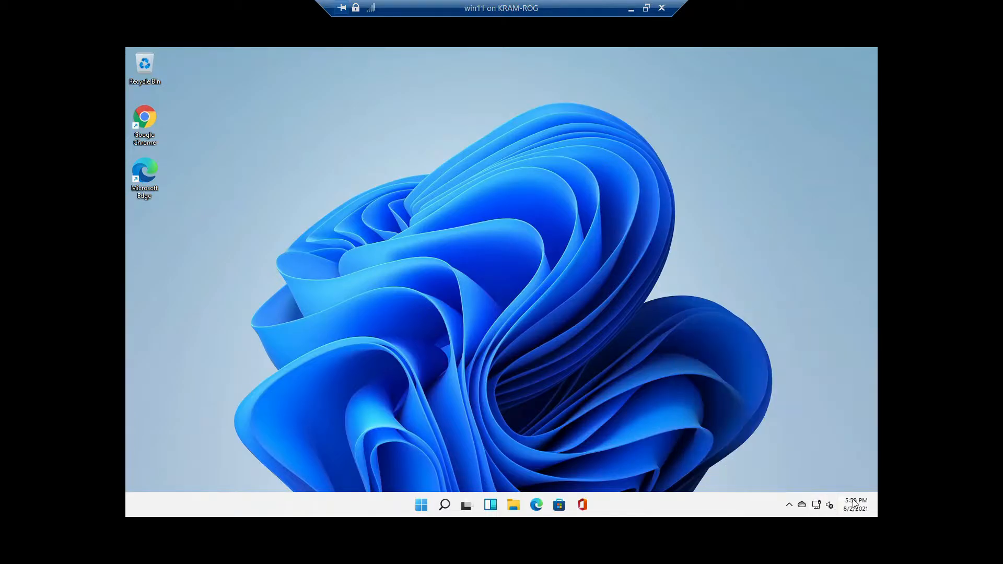
# View the notifications and calendar, collapse and expand the month view, then dismiss them.
pyautogui.click(854, 504)
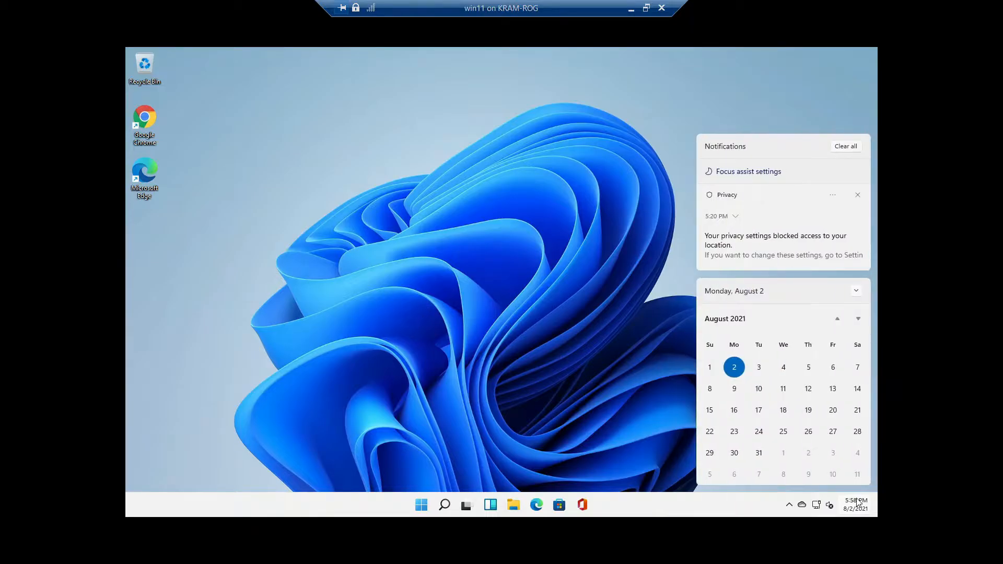
pyautogui.click(855, 290)
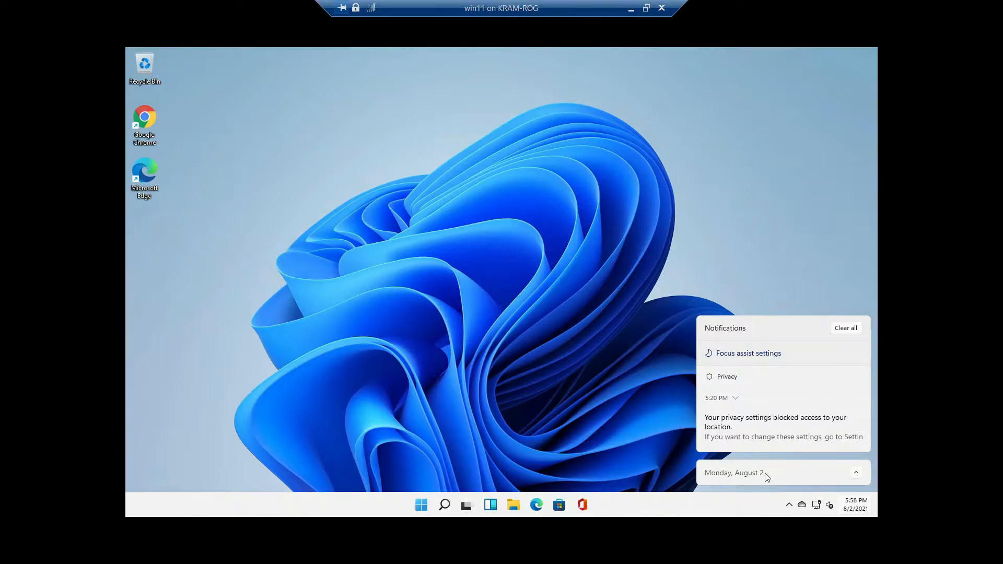
pyautogui.click(856, 473)
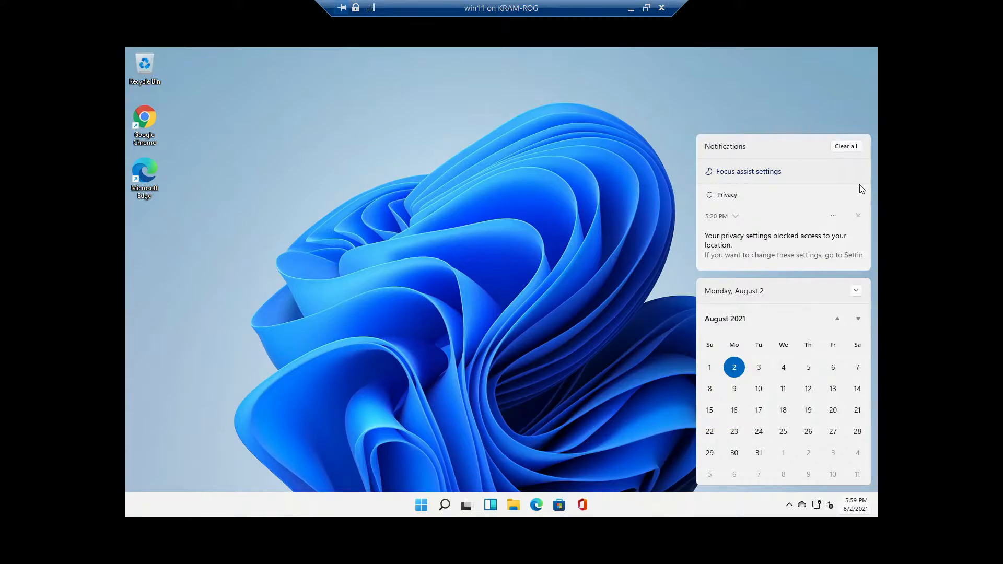
pyautogui.click(701, 512)
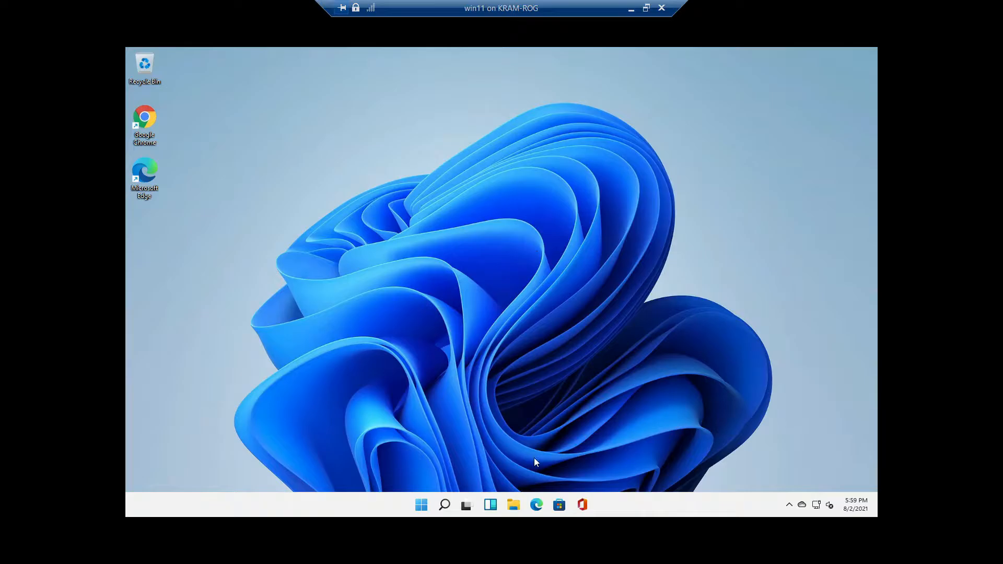
# Open the Desktop folder in File Explorer and view the item types offered by the New command.
pyautogui.click(507, 506)
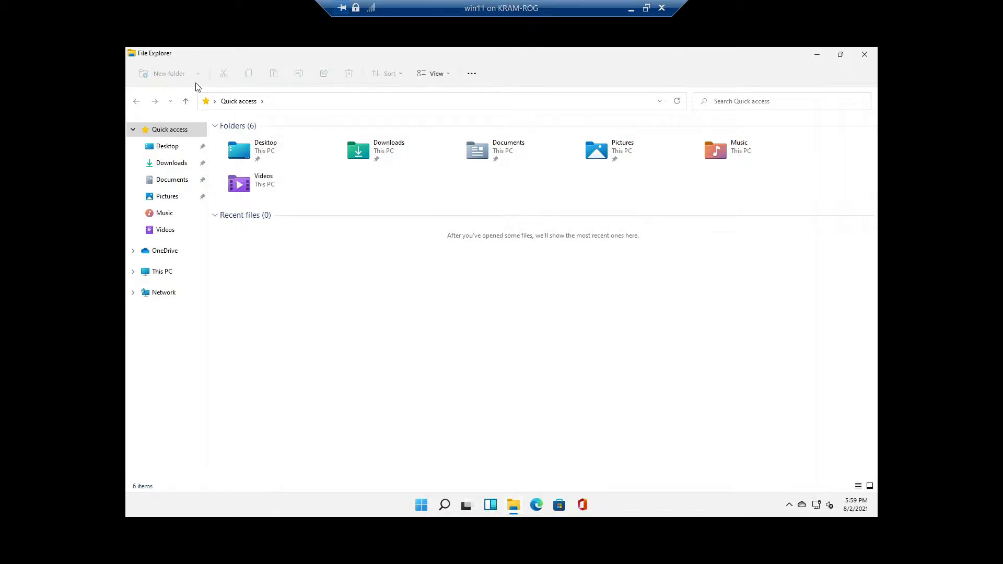
pyautogui.click(164, 152)
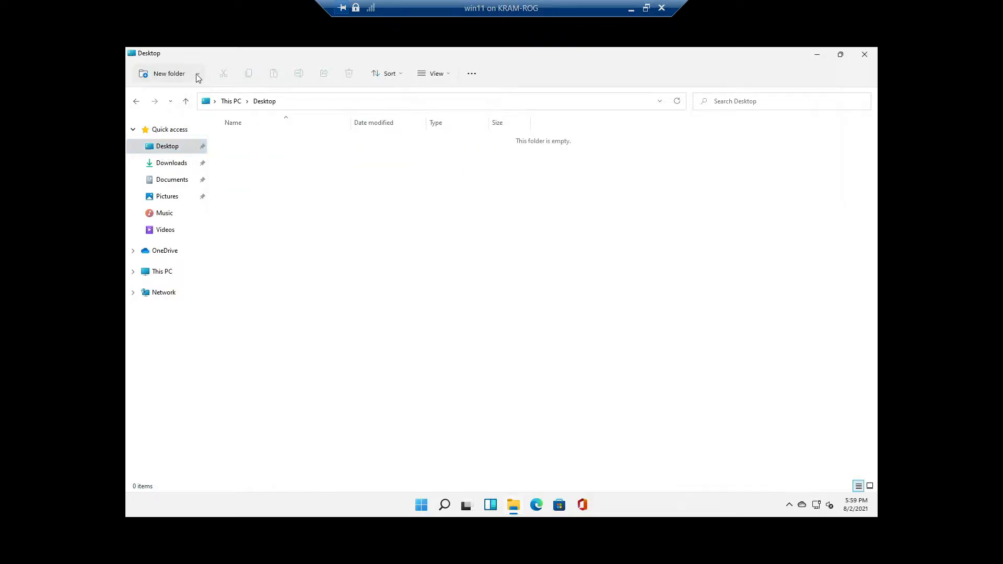
pyautogui.click(198, 74)
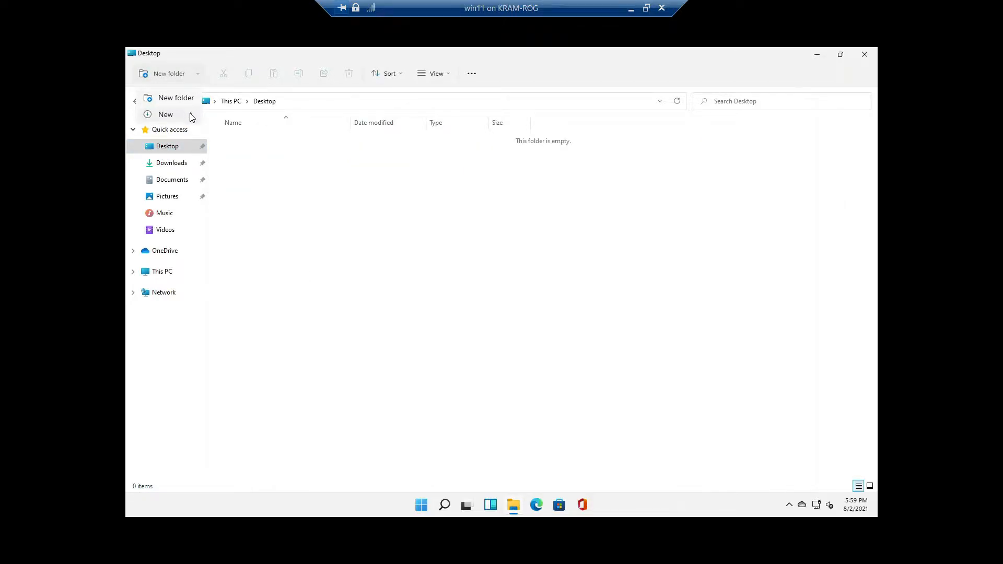
pyautogui.moveTo(192, 117)
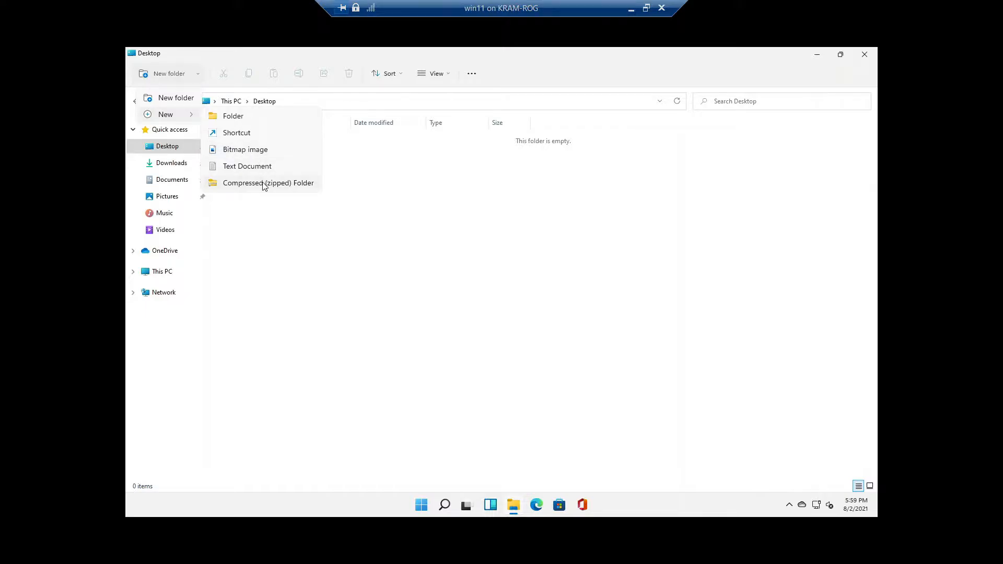
# Show the extended context options for the empty Desktop folder, view its New item types, and dismiss them.
pyautogui.rightClick(415, 208)
pyautogui.click(449, 377)
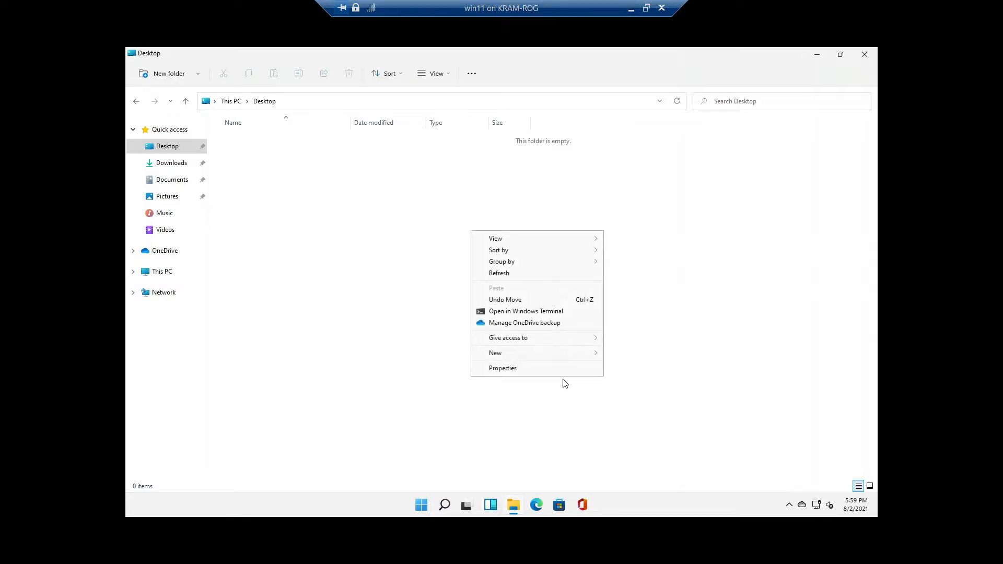
pyautogui.moveTo(572, 356)
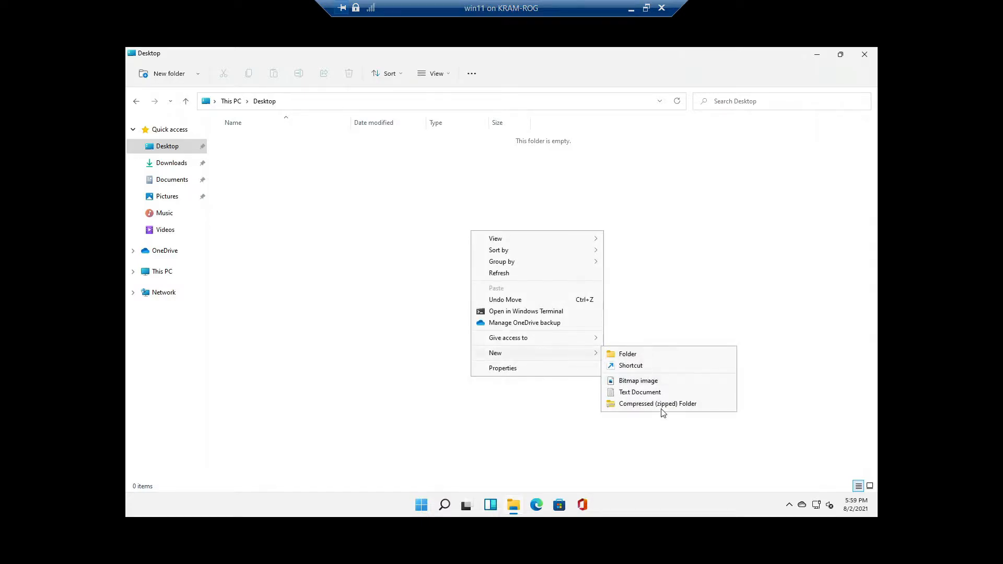
pyautogui.click(425, 397)
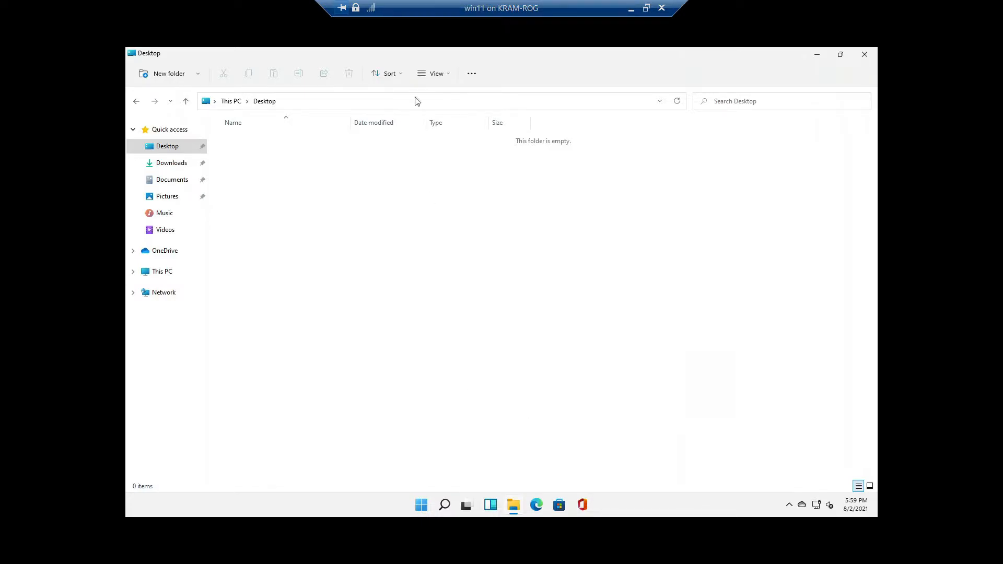
# Look through the additional File Explorer commands, view the Desktop folder's properties, and close the dialog.
pyautogui.click(445, 74)
pyautogui.click(471, 73)
pyautogui.click(471, 73)
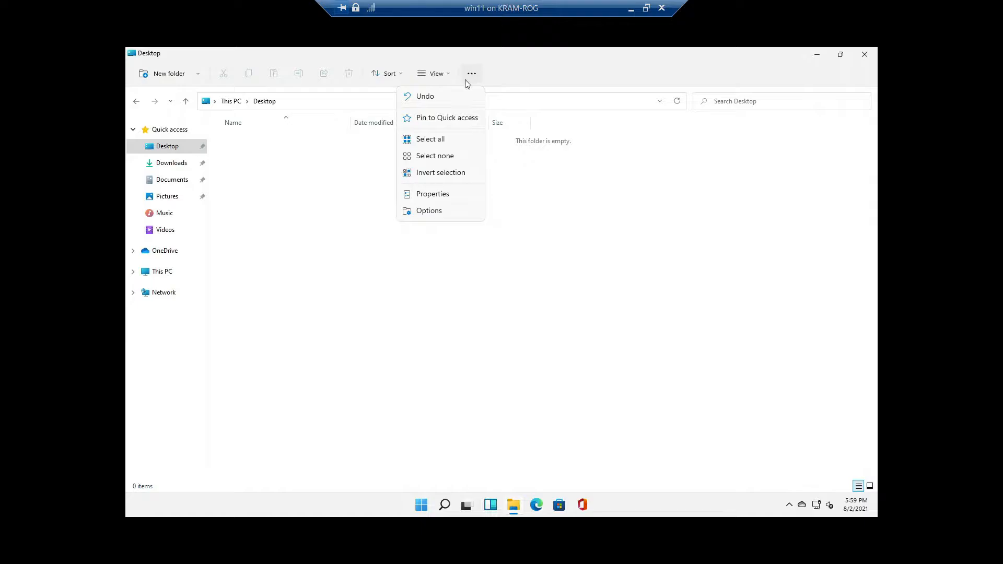
pyautogui.click(464, 196)
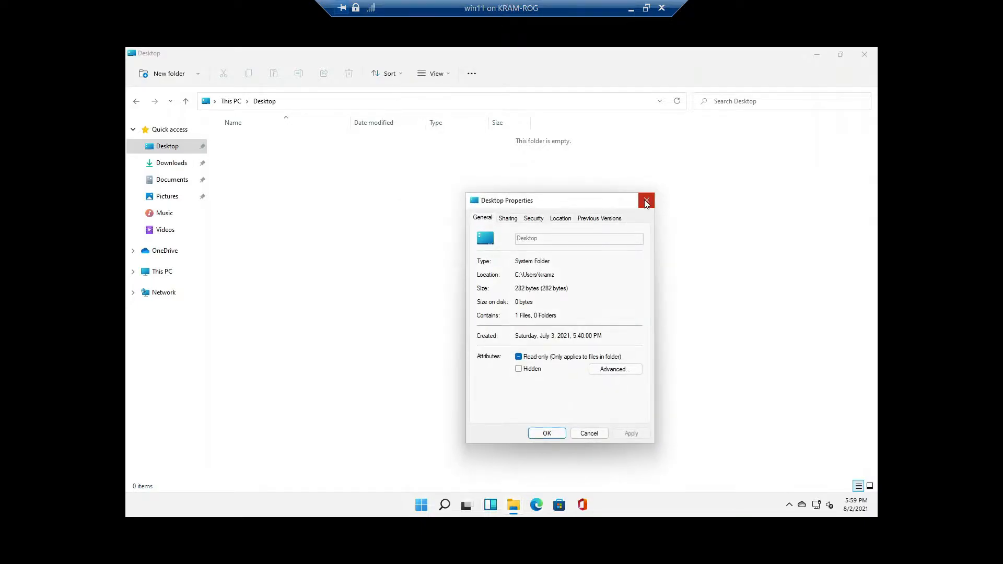
pyautogui.click(646, 202)
# Open Folder Options, review the advanced view settings for files and folders, and cancel without changes.
pyautogui.click(471, 74)
pyautogui.click(454, 209)
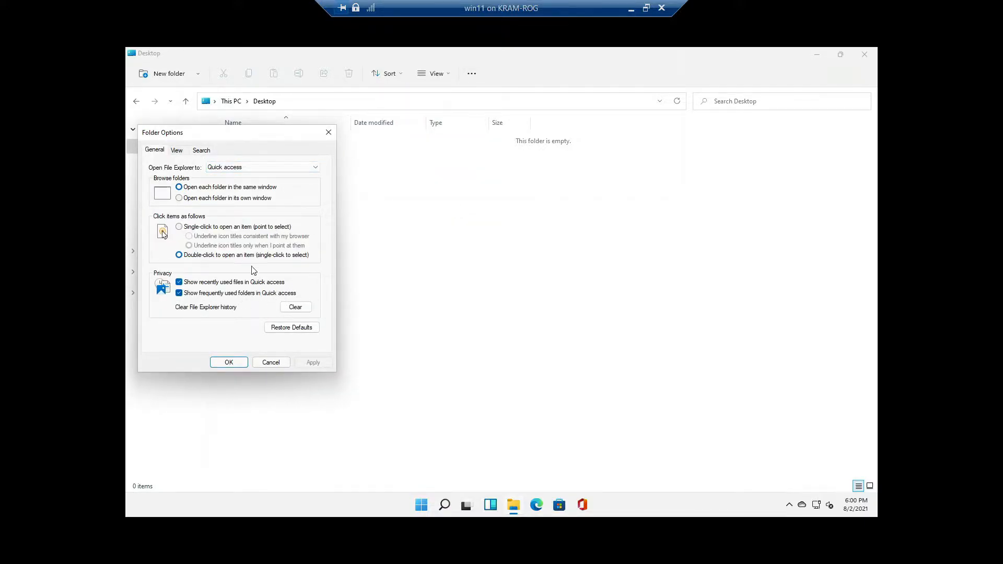
pyautogui.click(178, 151)
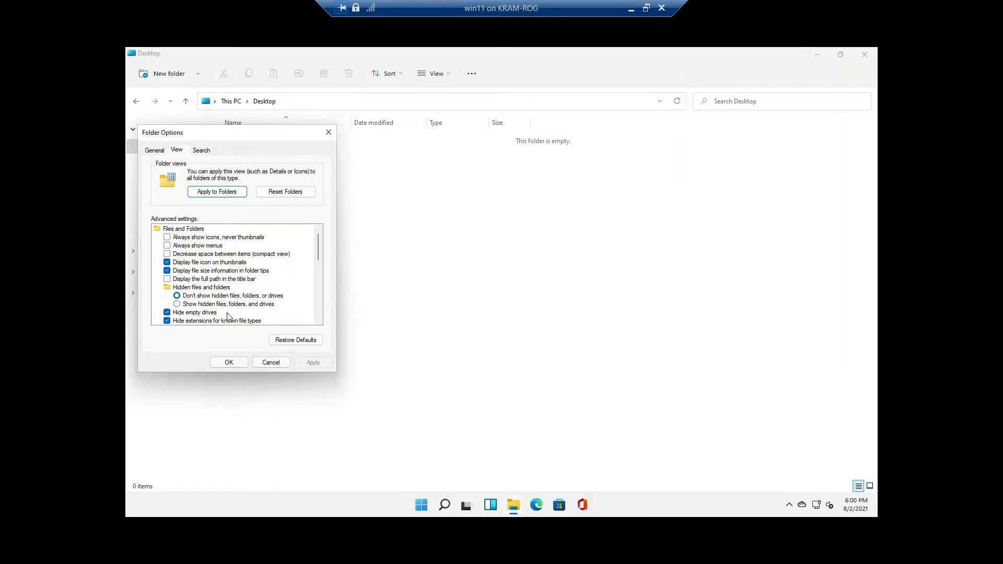
pyautogui.scroll(-1, 227, 316)
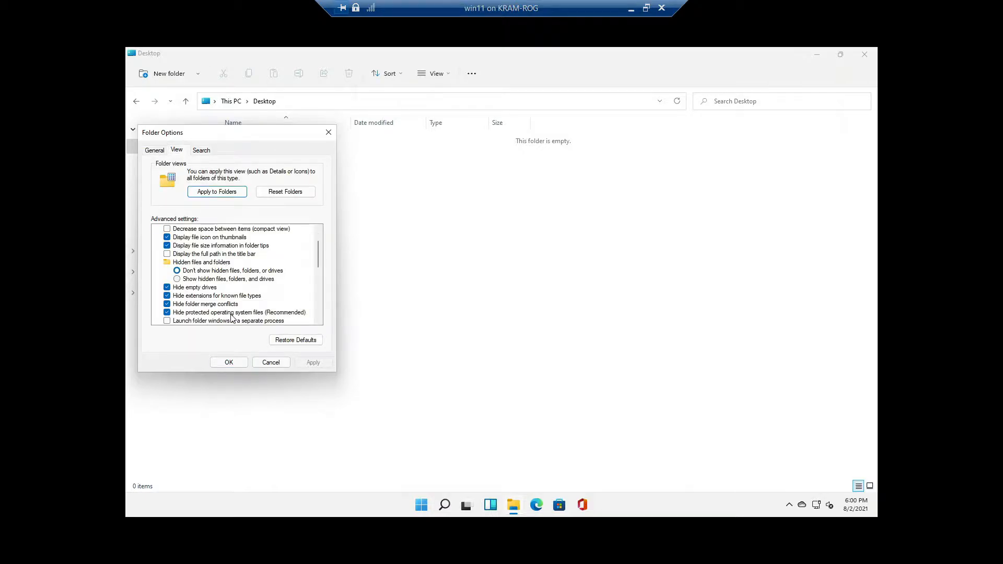
pyautogui.click(270, 362)
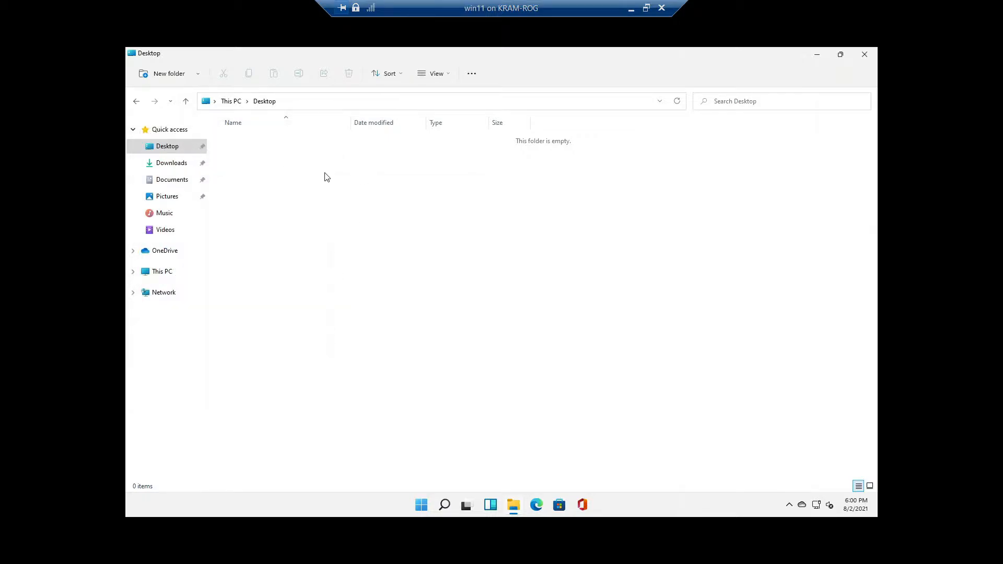
# Go to the Downloads folder and review the short and extended context options for the ChromeSetup file.
pyautogui.rightClick(324, 177)
pyautogui.click(308, 189)
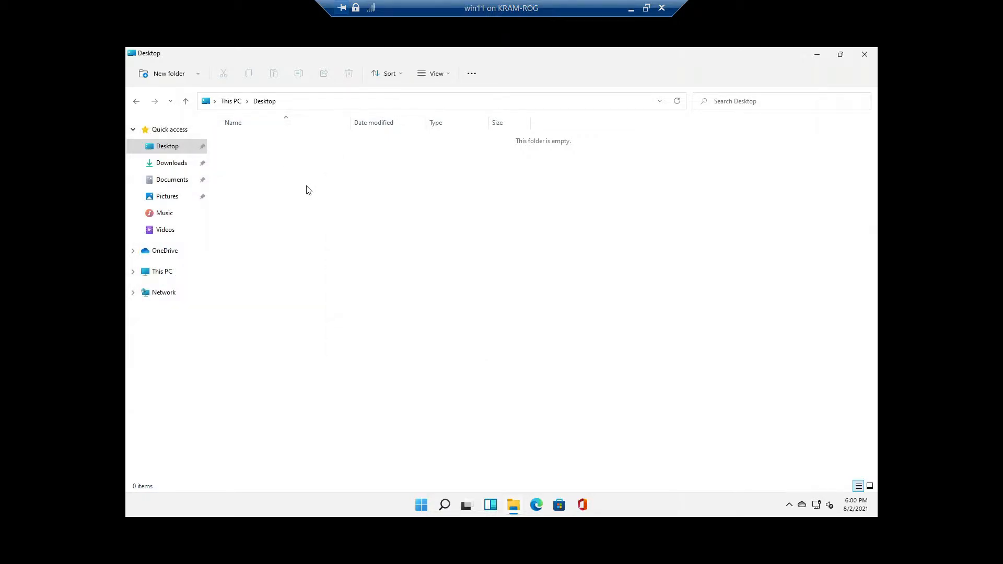
pyautogui.click(170, 164)
pyautogui.click(255, 156)
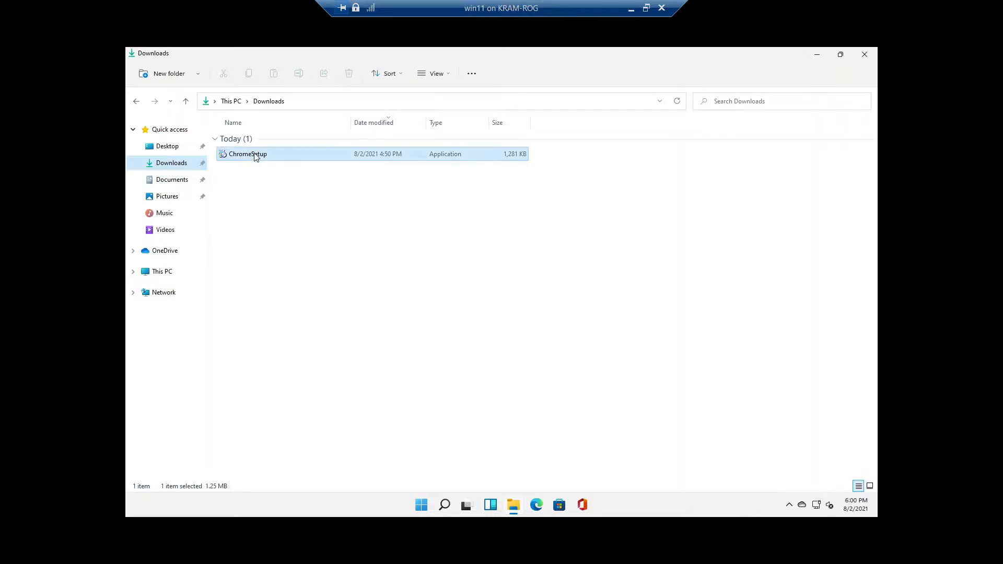
pyautogui.rightClick(255, 157)
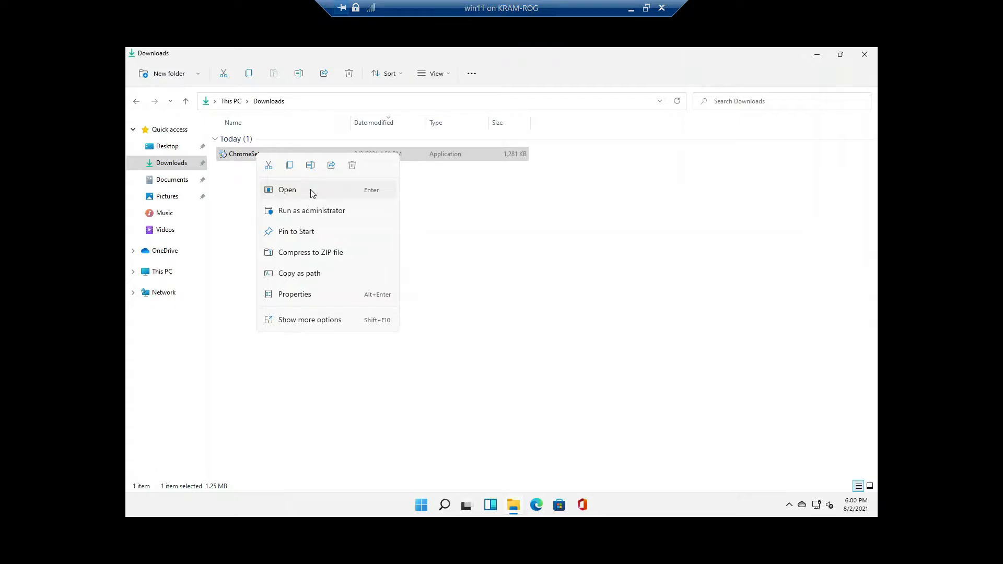
pyautogui.click(321, 326)
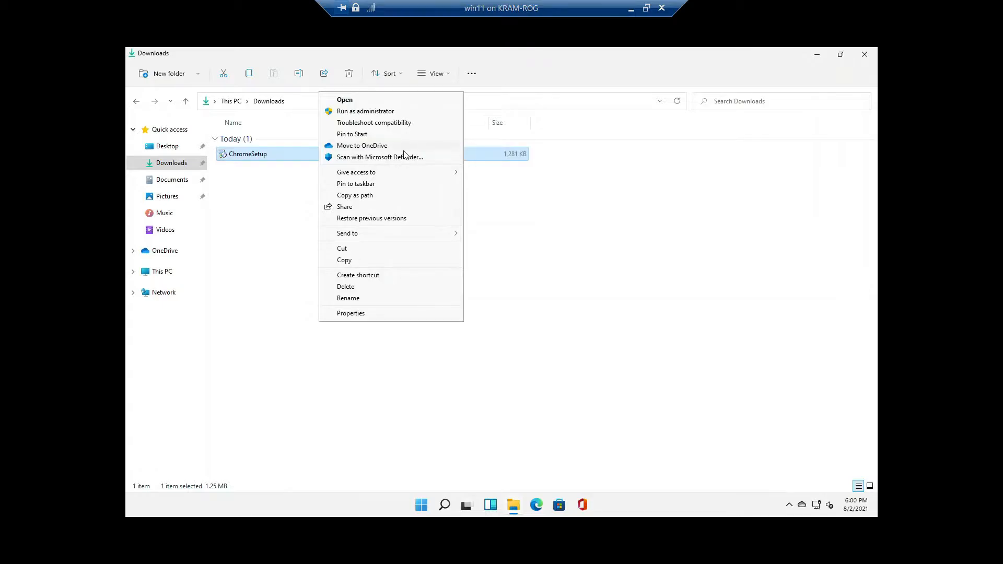
pyautogui.click(621, 284)
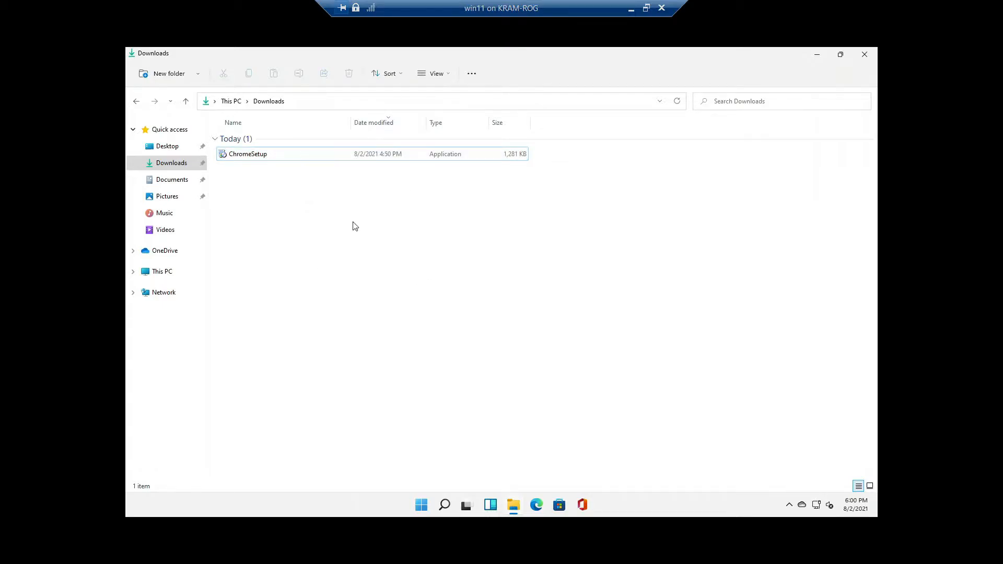
# Show This PC and check the storage information of Local Disk (C:).
pyautogui.click(165, 274)
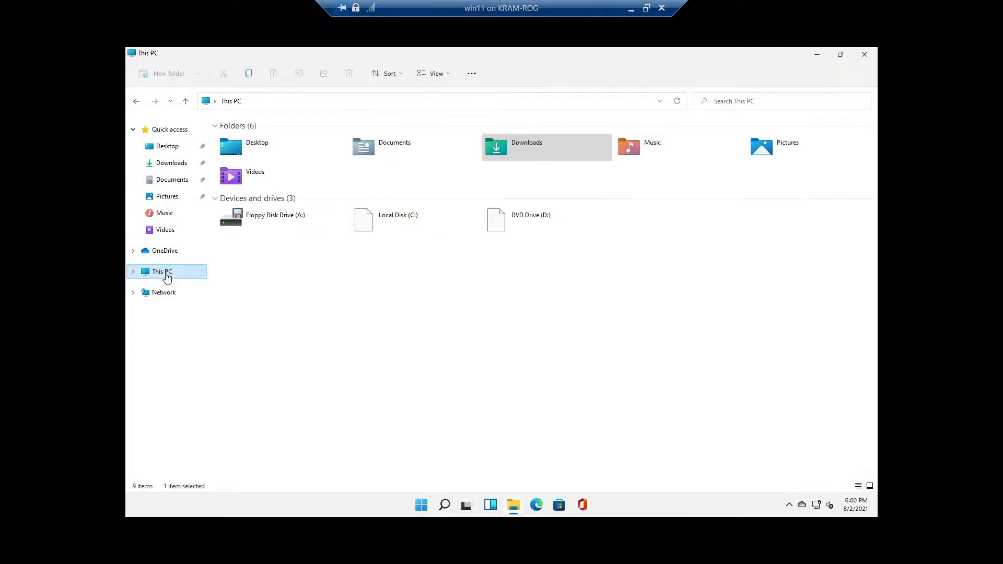
pyautogui.click(374, 280)
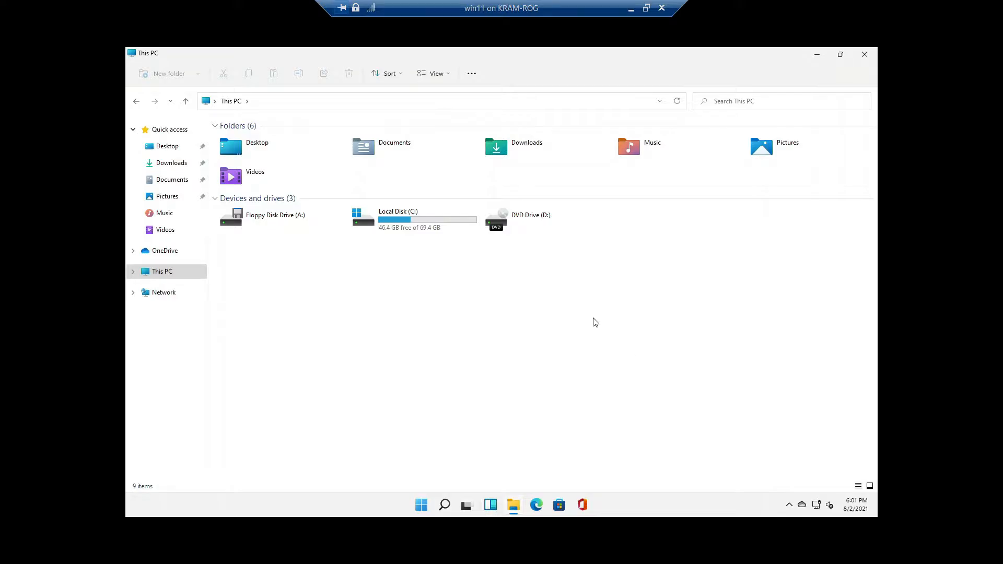
pyautogui.click(412, 230)
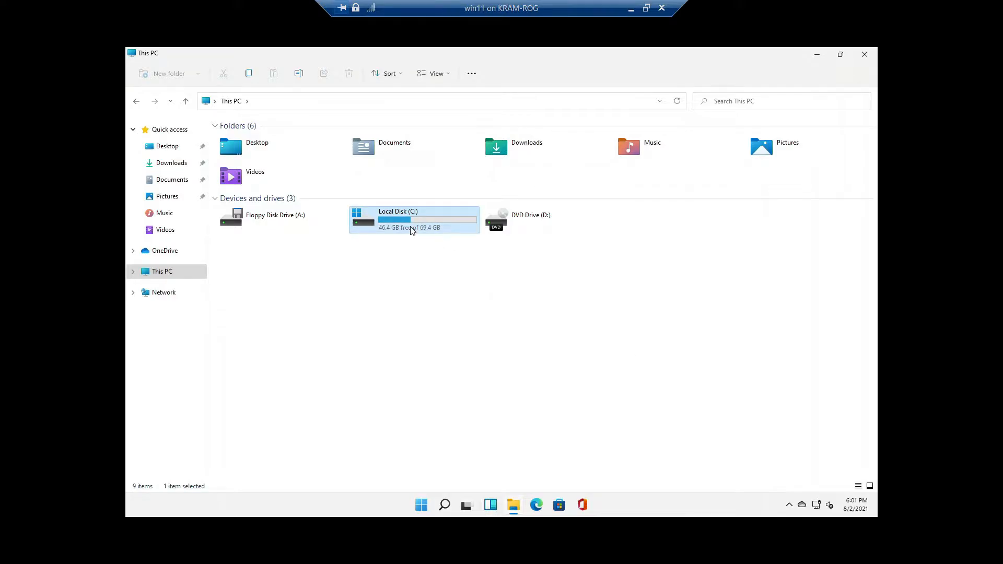
pyautogui.click(423, 297)
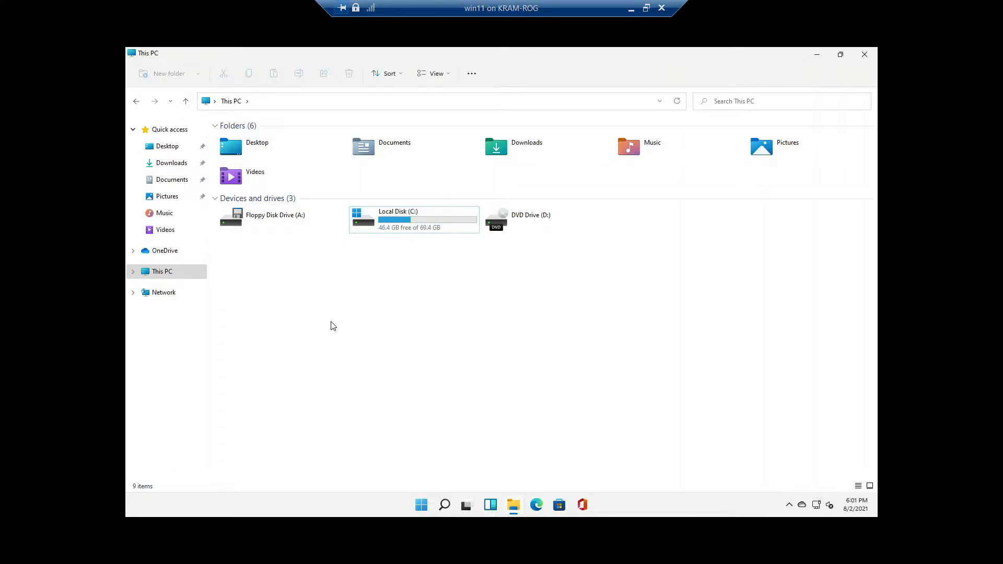
# Leave This PC and browse through the Documents folder to the Downloads folder.
pyautogui.click(204, 279)
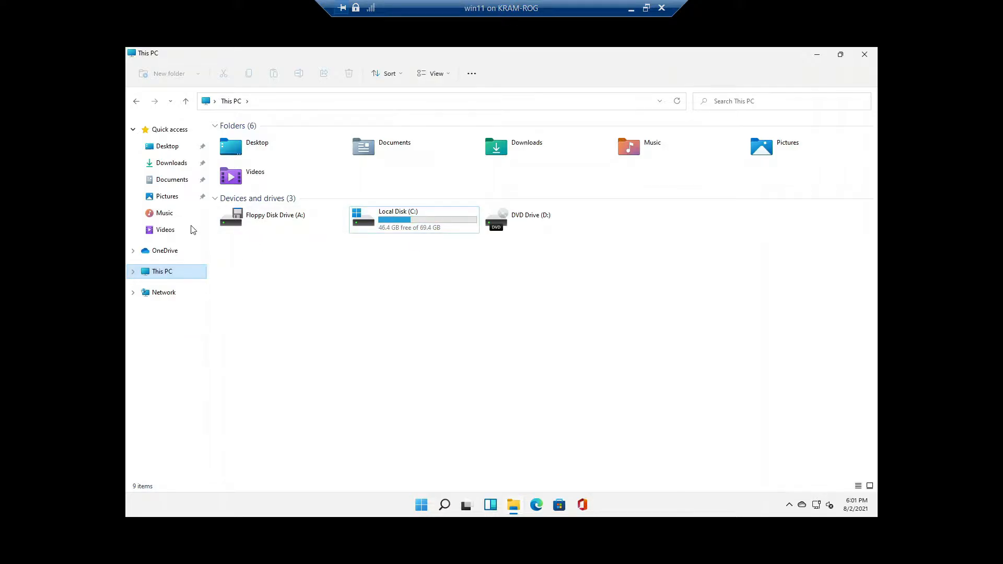
pyautogui.click(171, 180)
pyautogui.click(168, 163)
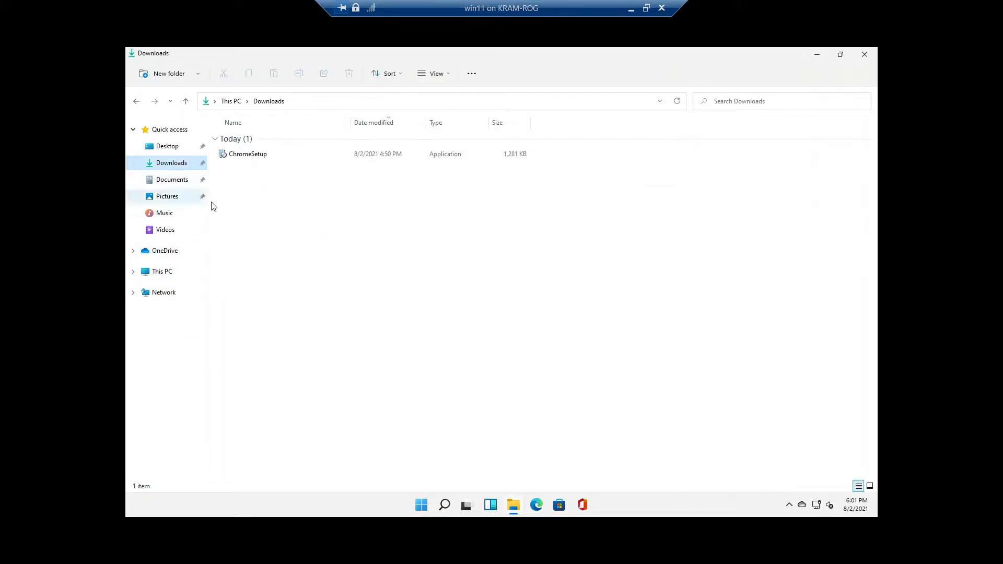
# Delete the ChromeSetup file from the Downloads folder and close File Explorer.
pyautogui.click(252, 160)
pyautogui.rightClick(251, 159)
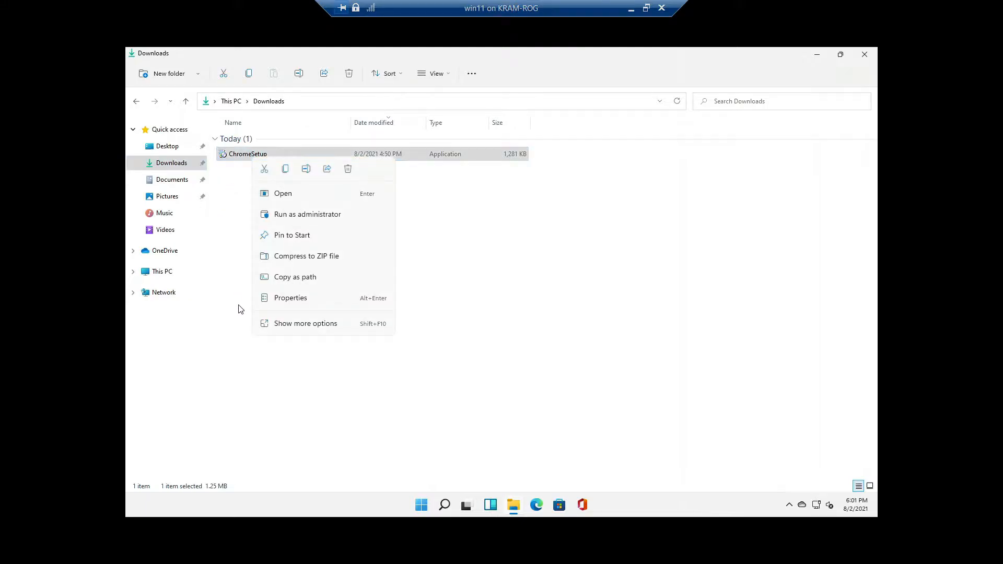
pyautogui.click(348, 170)
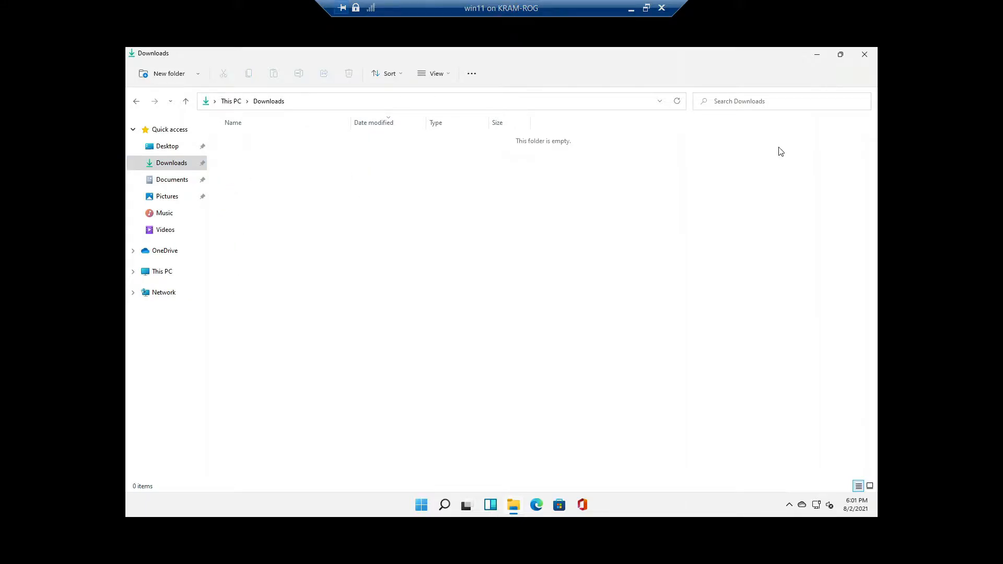
pyautogui.click(863, 58)
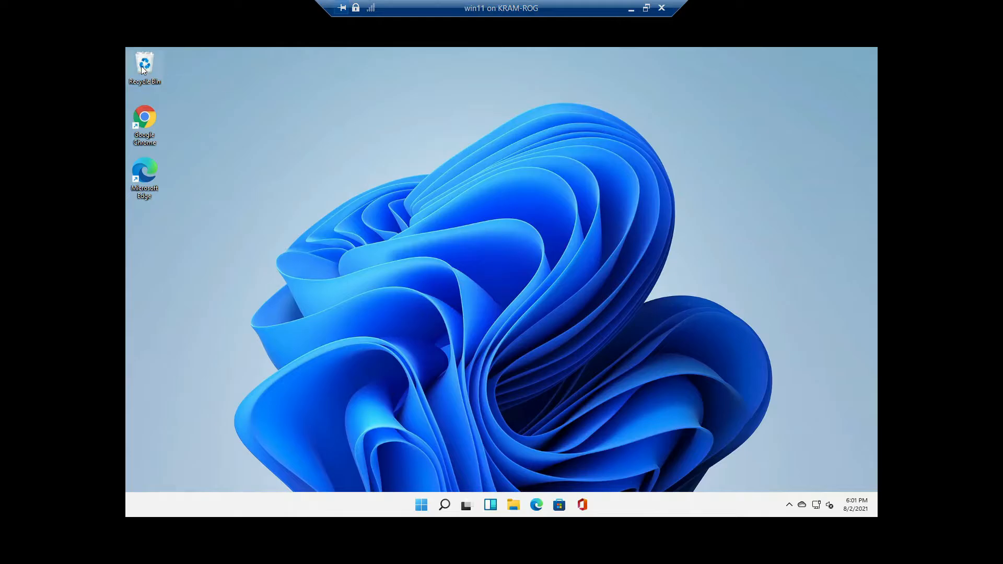
# Open the Recycle Bin, check ChromeSetup's context options, restore all items, and close the window.
pyautogui.doubleClick(142, 65)
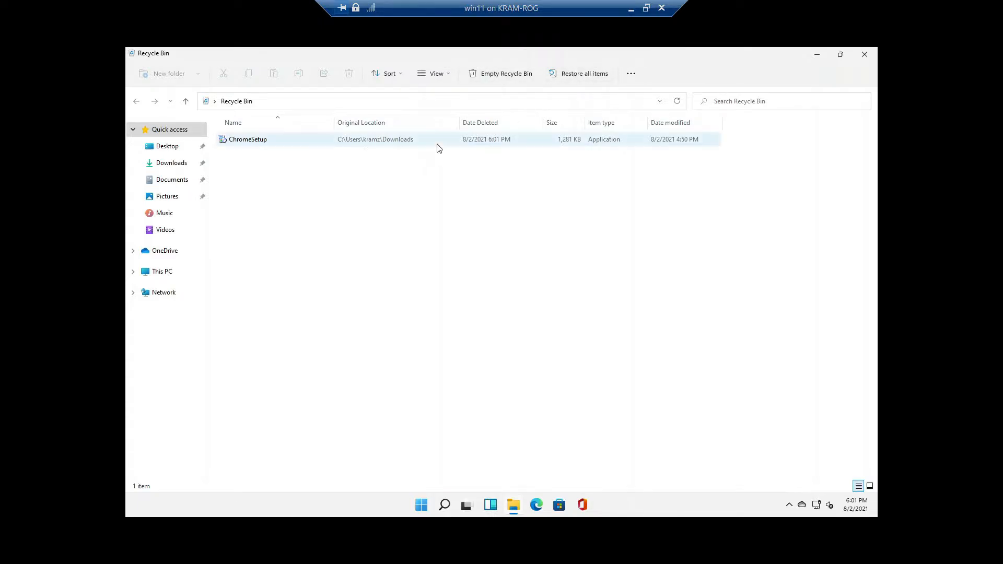
pyautogui.rightClick(256, 143)
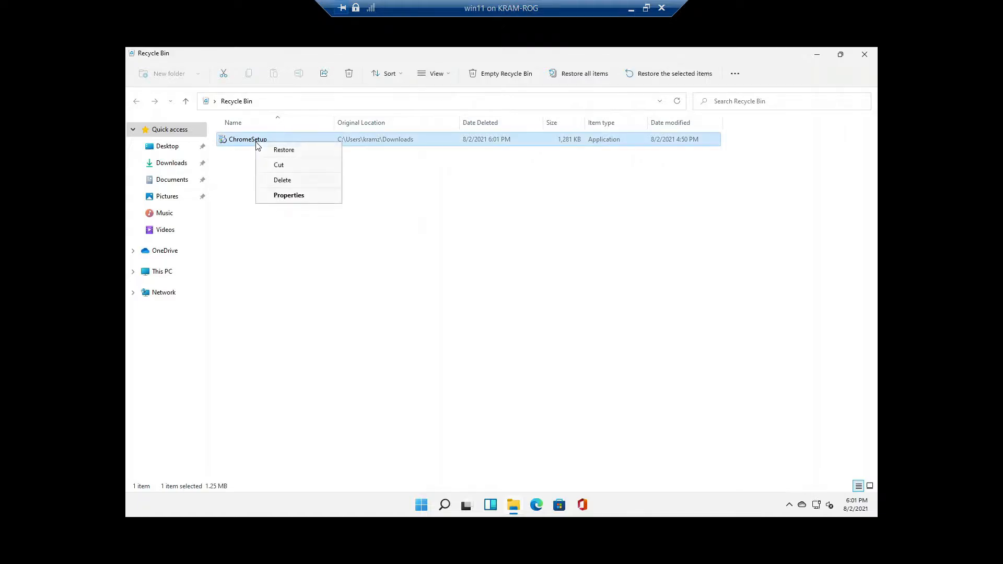
pyautogui.click(451, 196)
pyautogui.click(557, 79)
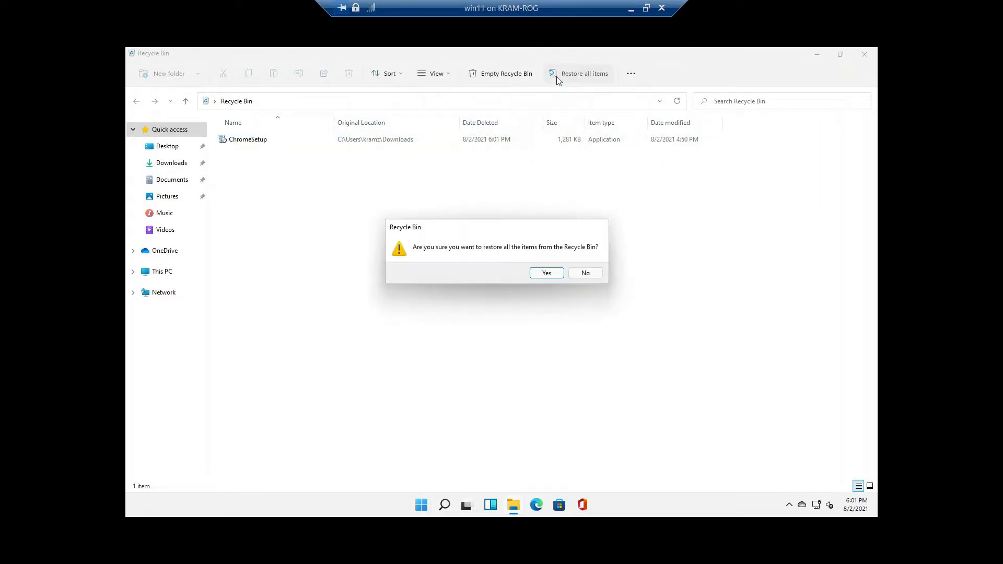
pyautogui.click(544, 272)
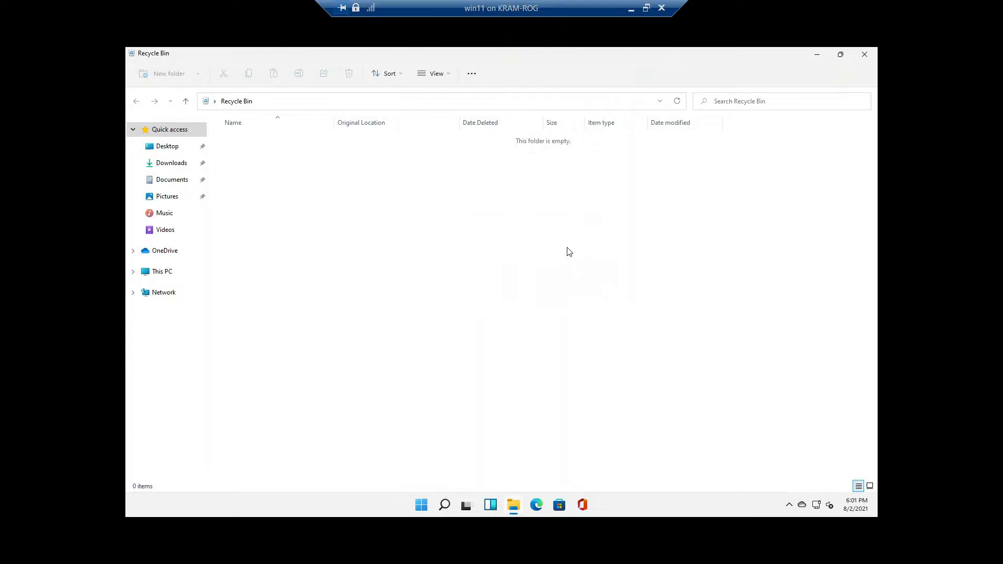
pyautogui.click(441, 77)
pyautogui.click(650, 251)
pyautogui.click(863, 55)
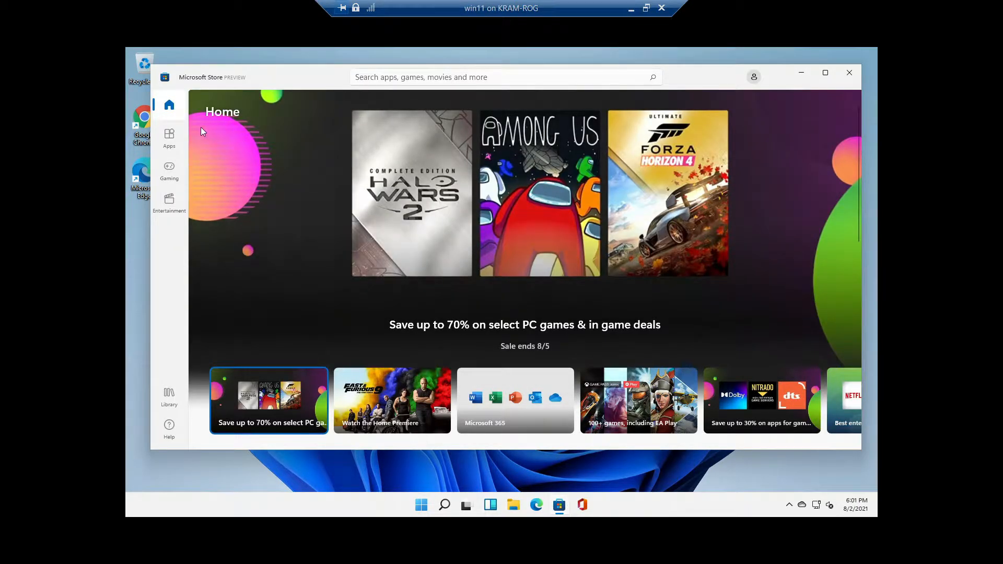
# Go to the Apps section of the Microsoft Store and browse the Essential apps collection.
pyautogui.click(169, 135)
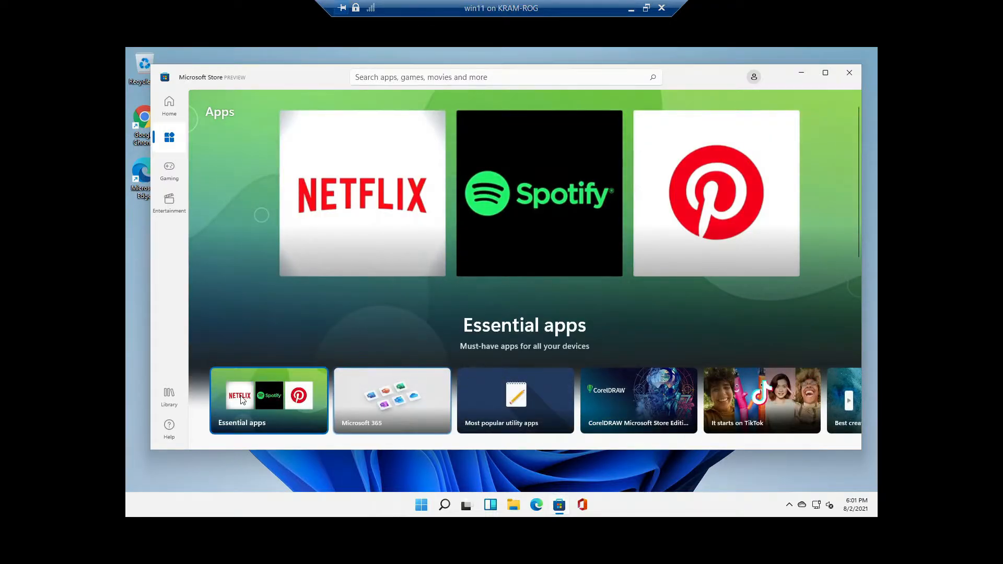
pyautogui.click(528, 191)
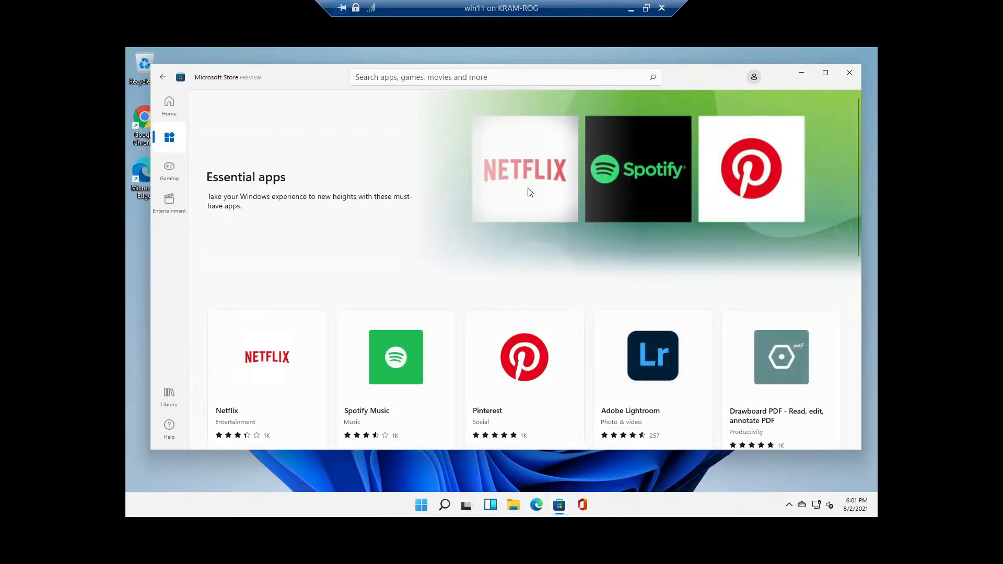
pyautogui.scroll(-2, 486, 375)
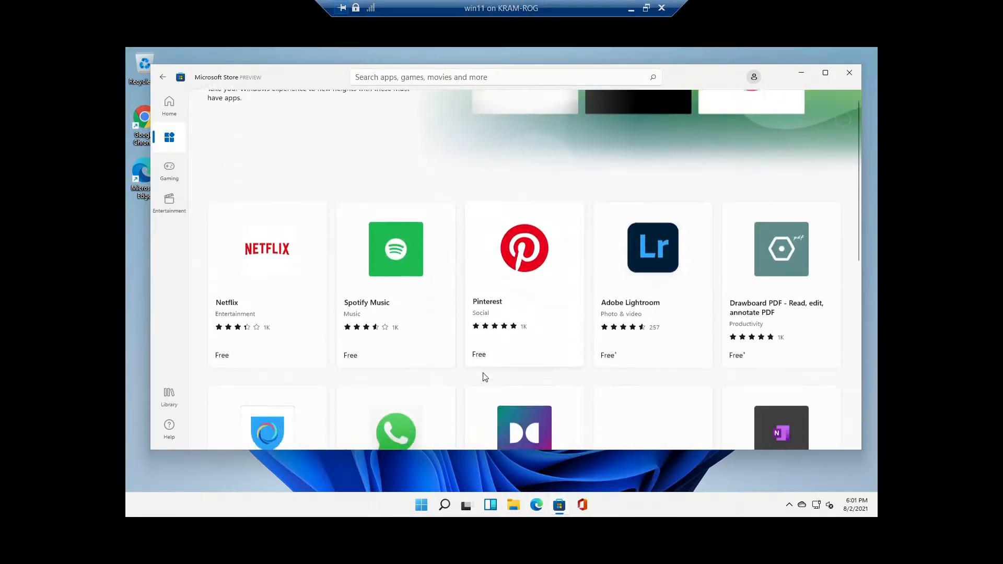
pyautogui.scroll(2, 487, 375)
# Open the Spotify Music page and review its screenshots, description, ratings and reviews.
pyautogui.click(418, 351)
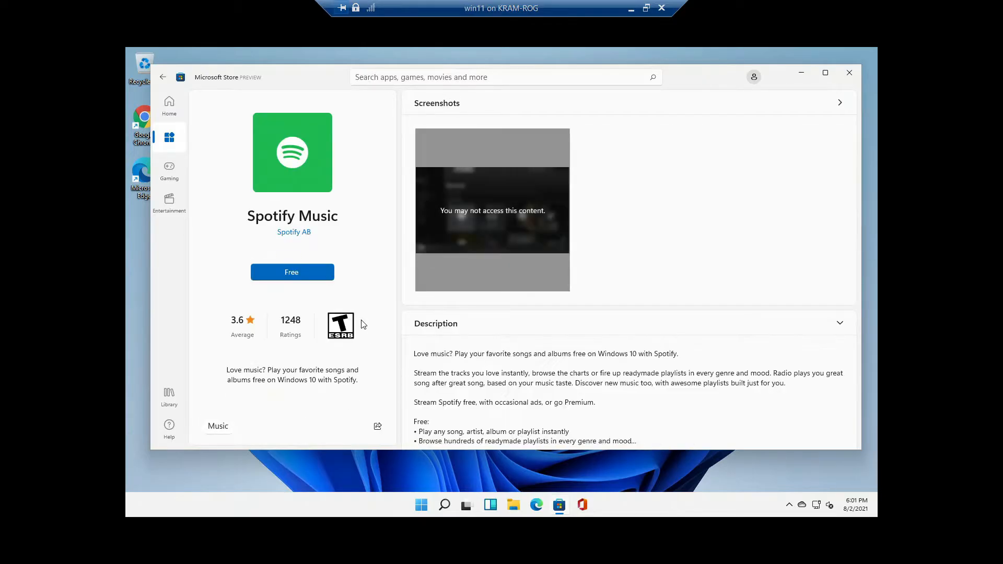
pyautogui.scroll(-2, 673, 315)
pyautogui.scroll(-5, 671, 311)
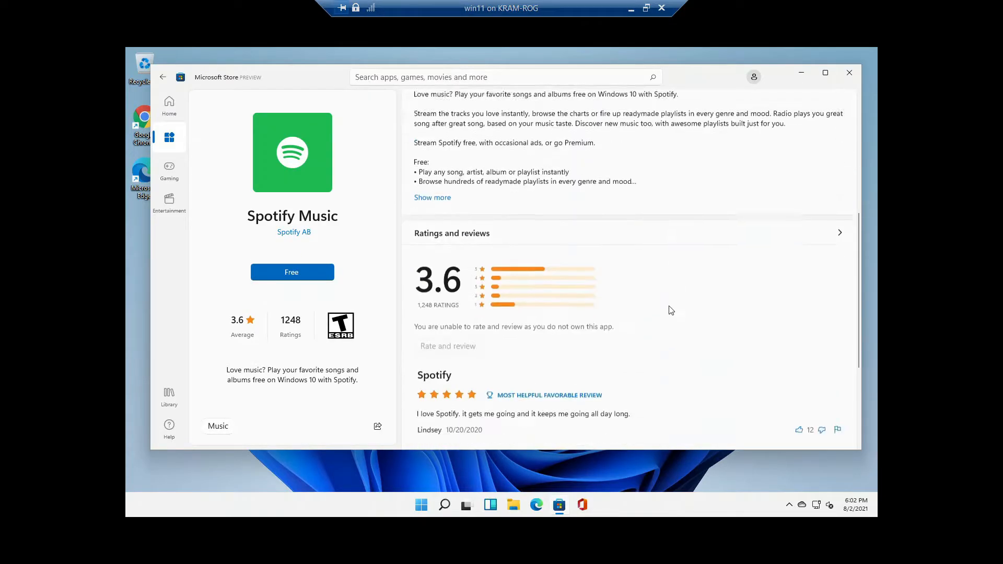
pyautogui.scroll(5, 673, 308)
pyautogui.scroll(2, 674, 308)
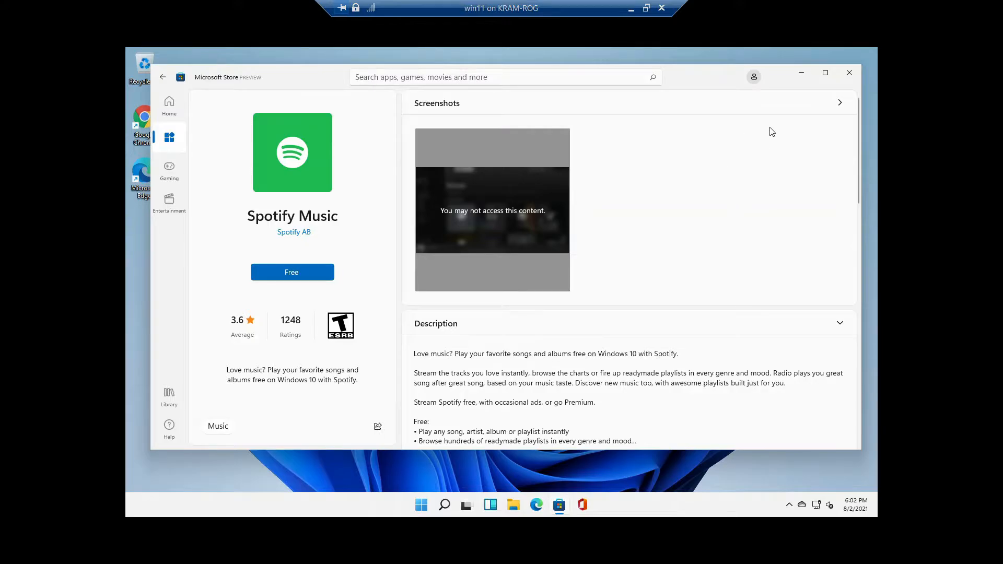
# Visit the store's Gaming and Entertainment sections, and look through the updates and downloads in the Library.
pyautogui.click(168, 170)
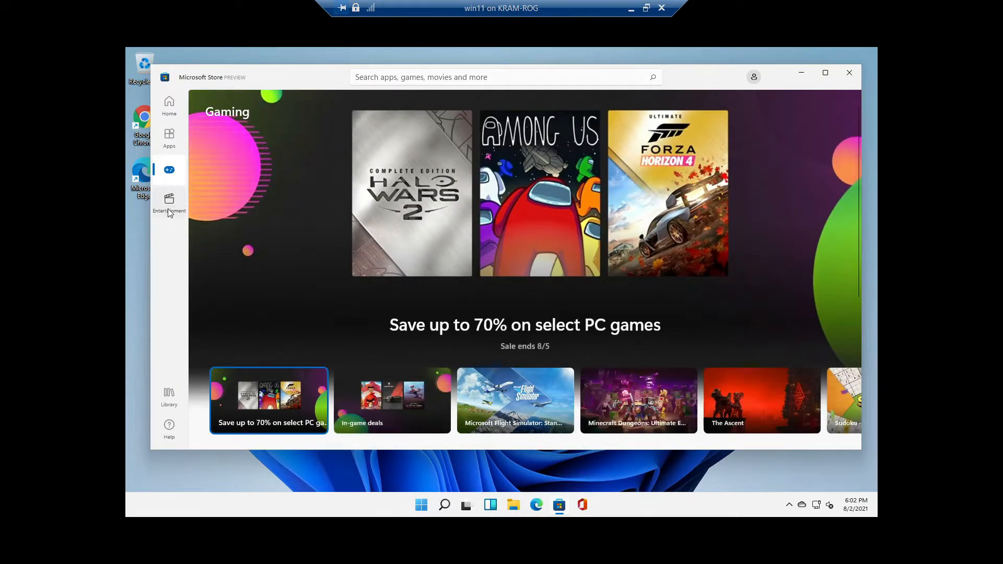
pyautogui.click(168, 209)
pyautogui.click(170, 395)
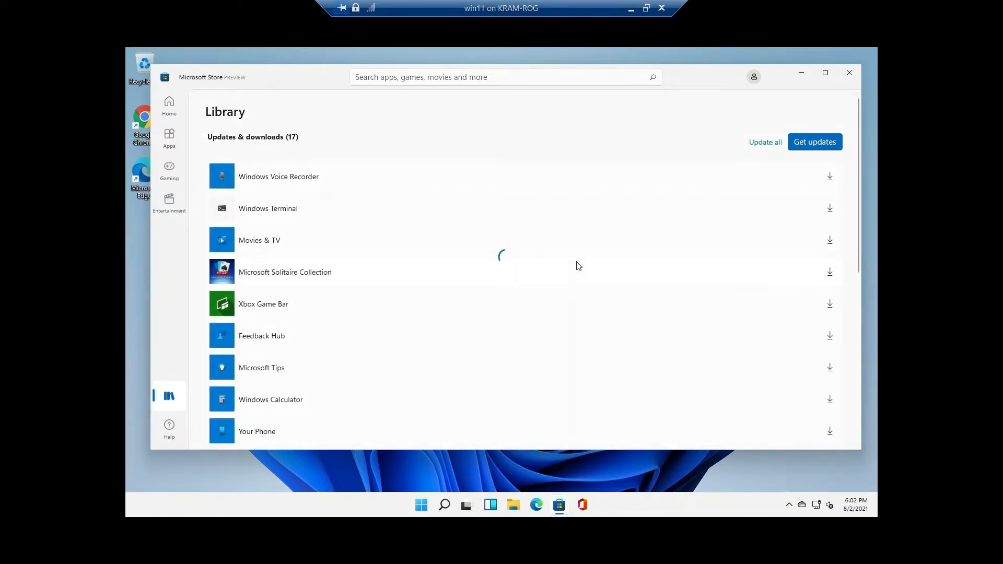
pyautogui.scroll(-1, 485, 265)
pyautogui.scroll(-7, 483, 265)
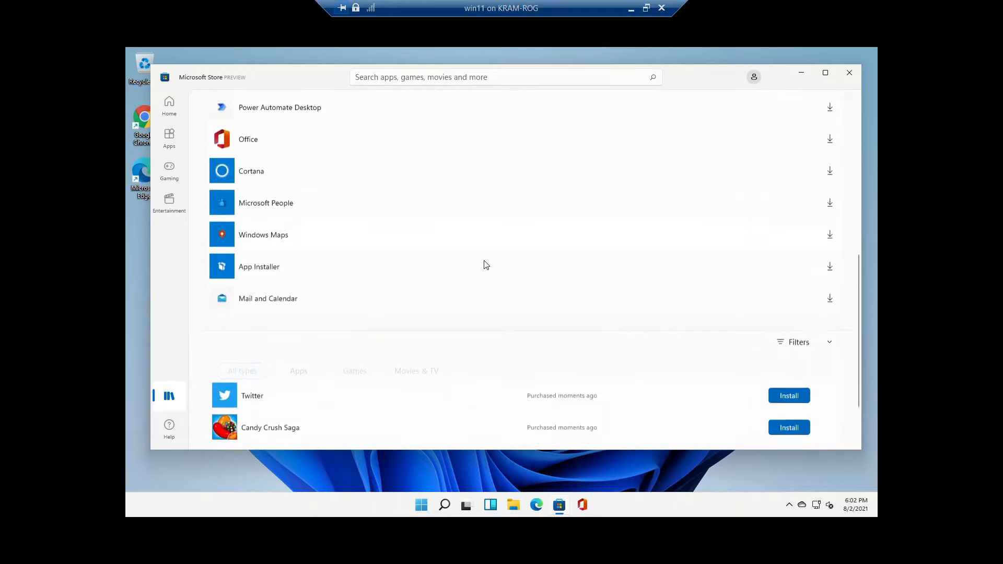
pyautogui.scroll(8, 347, 161)
# Return to the store's Home page, browse its featured games and top free apps, and close the Microsoft Store.
pyautogui.click(167, 102)
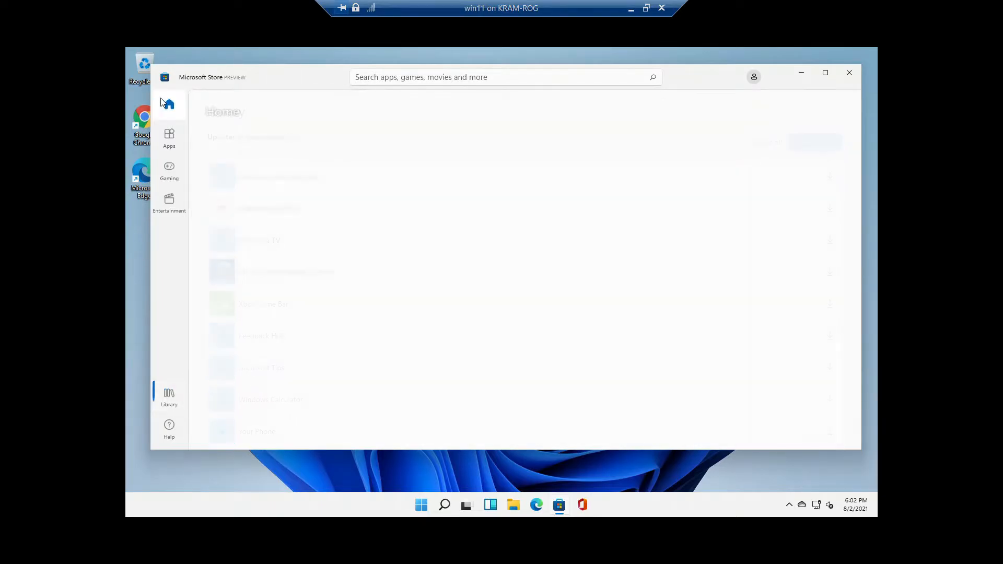
pyautogui.scroll(-10, 512, 252)
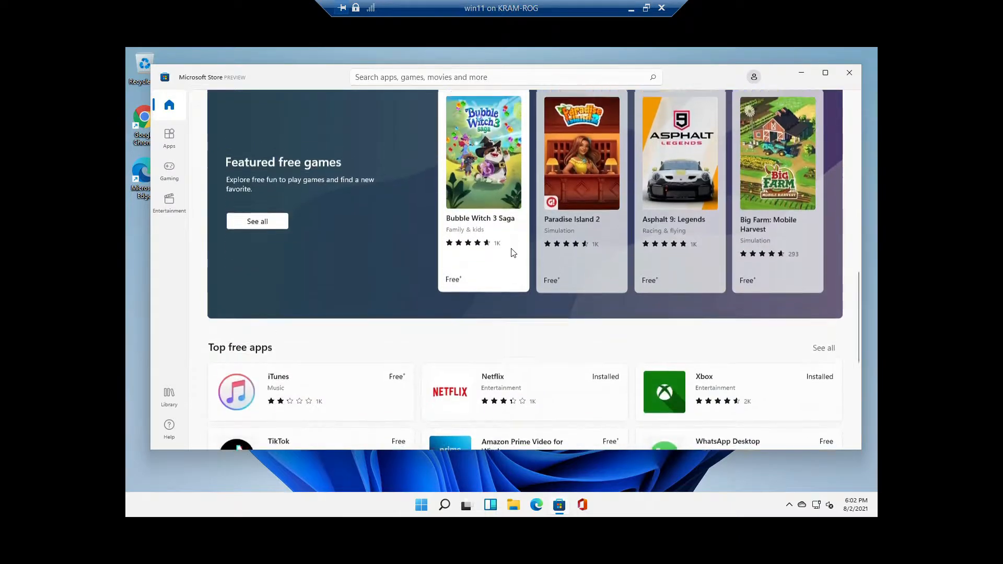
pyautogui.scroll(6, 513, 253)
pyautogui.scroll(3, 511, 248)
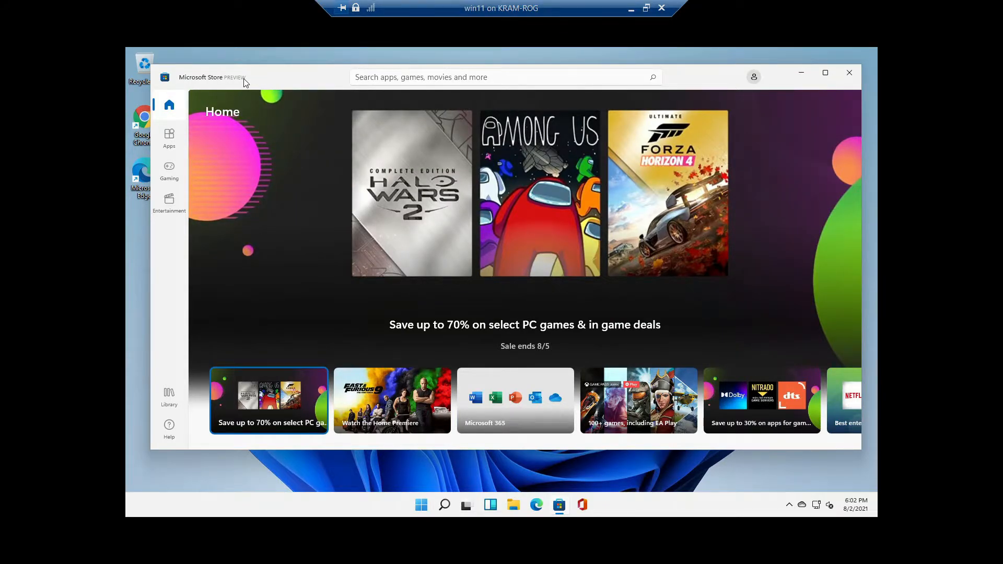
pyautogui.click(850, 73)
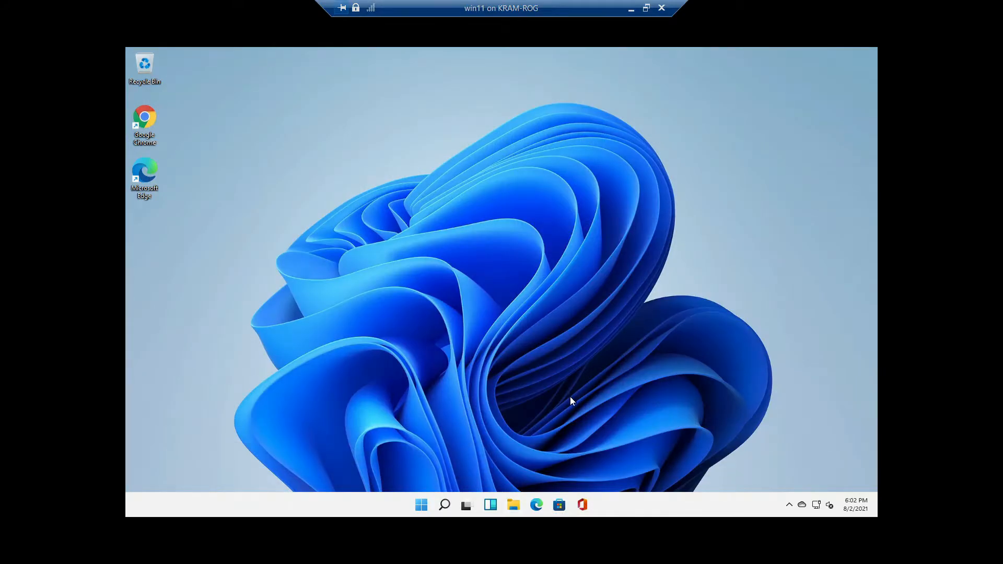
# Open the Start menu, review both pages of pinned apps and the Calendar app's context options, and close it.
pyautogui.click(422, 504)
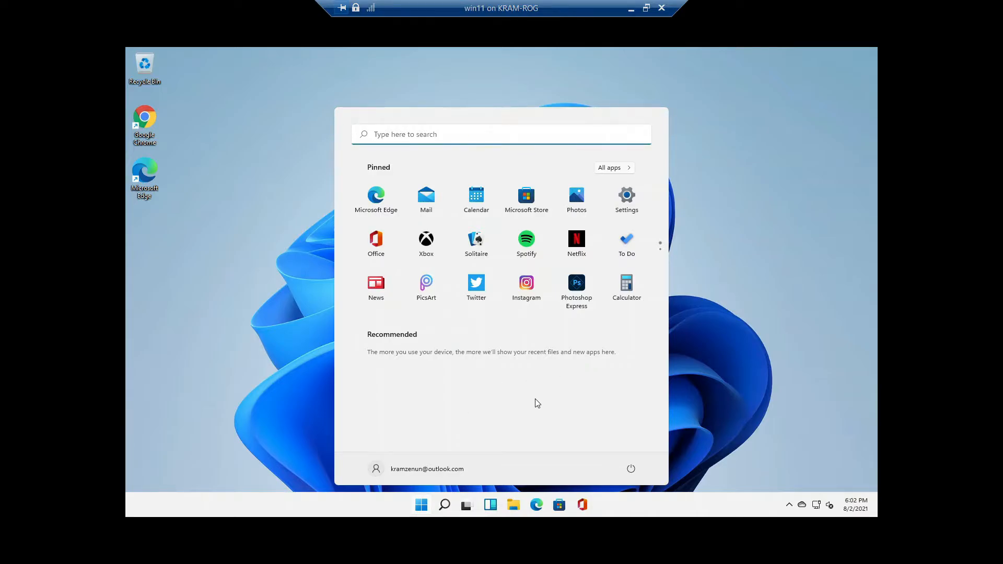
pyautogui.scroll(-1, 522, 228)
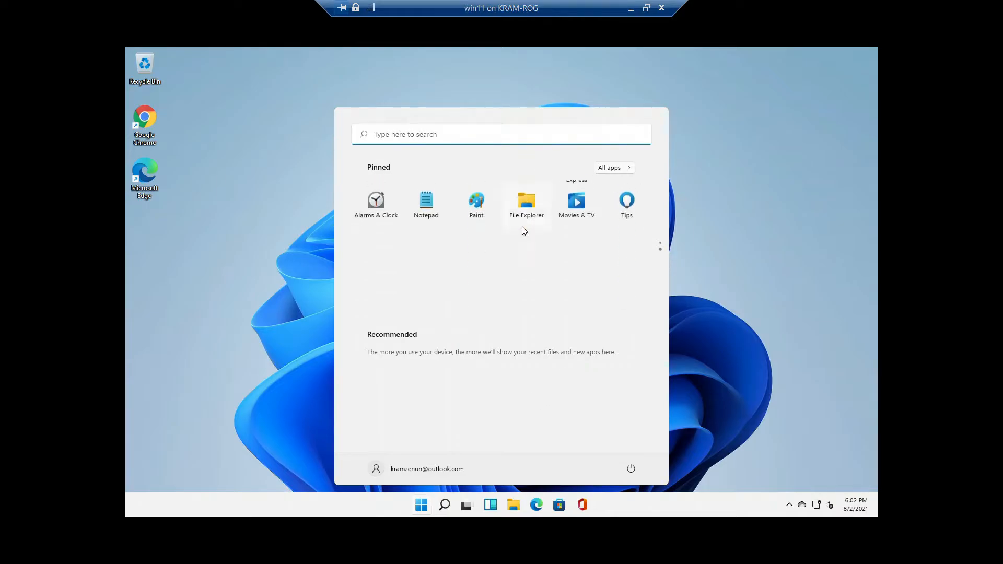
pyautogui.scroll(1, 522, 228)
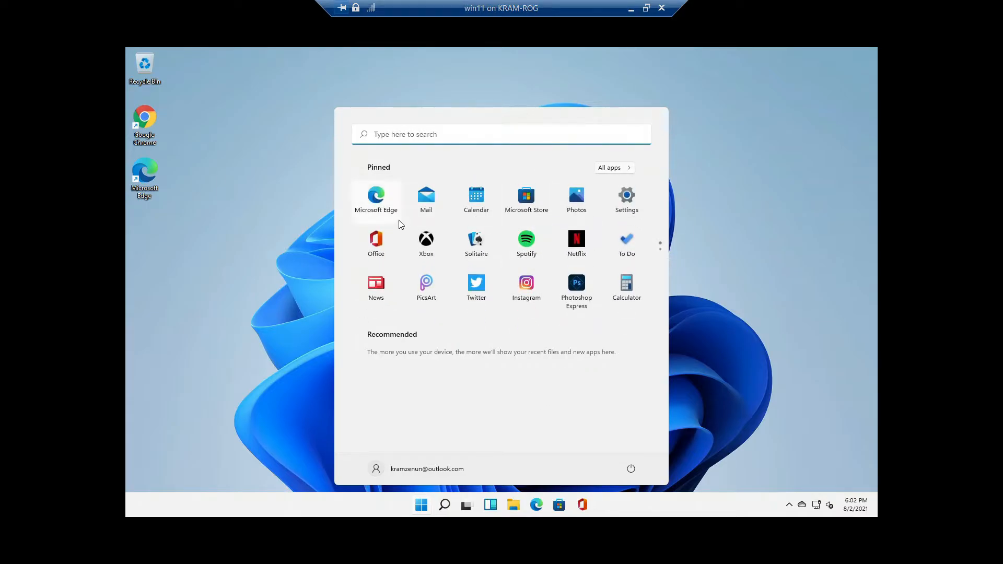
pyautogui.rightClick(486, 198)
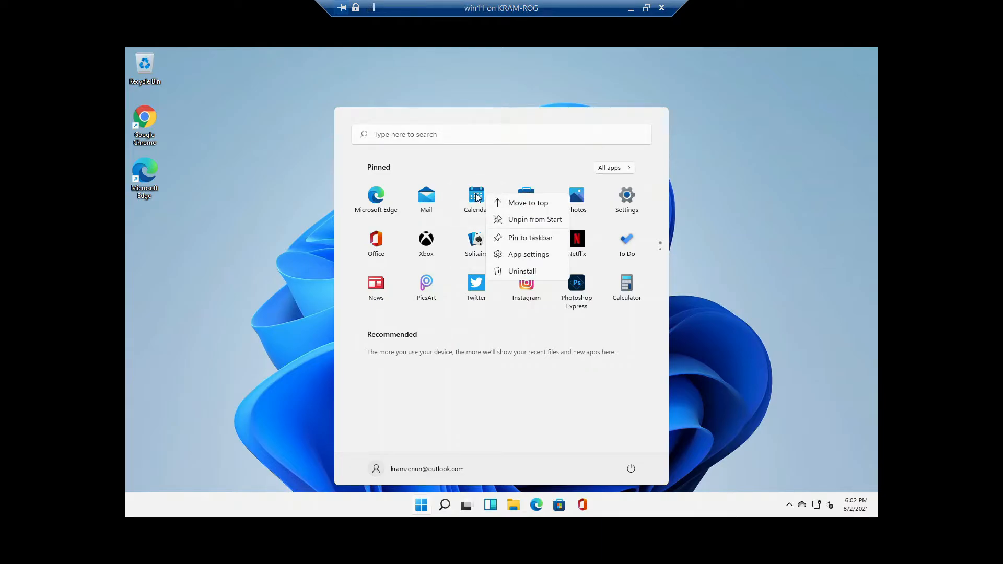
pyautogui.click(587, 455)
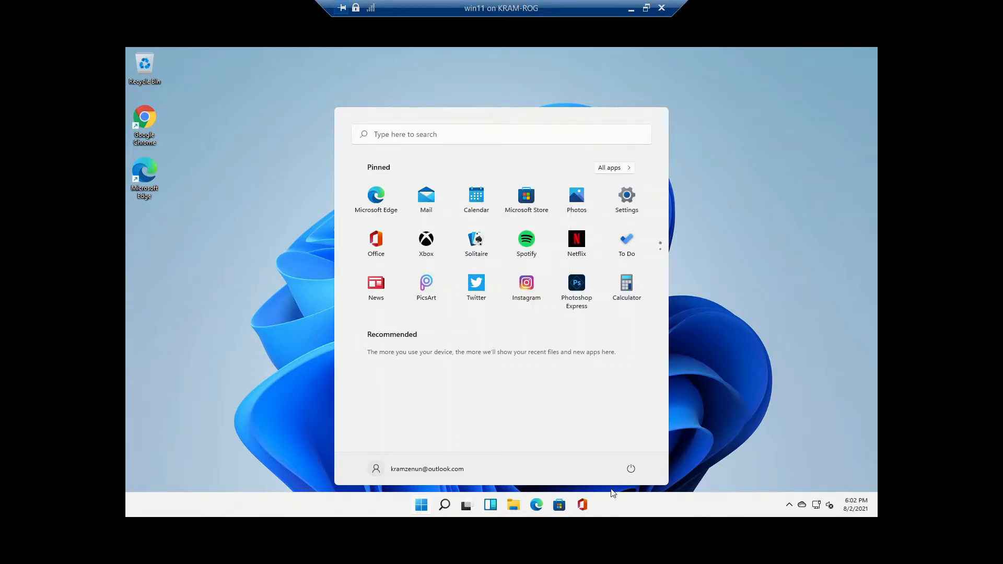
pyautogui.click(615, 512)
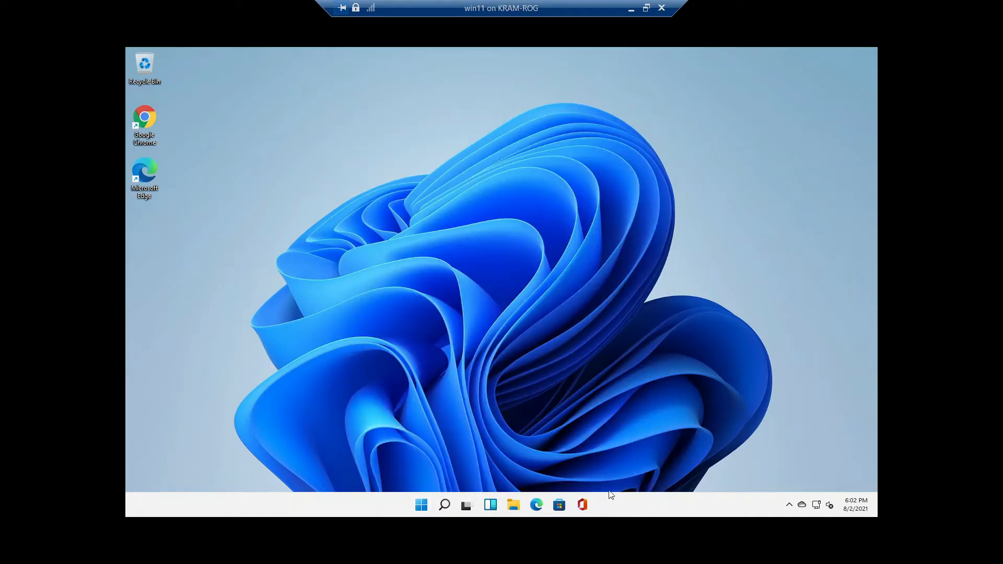
# Launch Google Chrome from the desktop, review its taskbar context options such as Pin to taskbar, and close the browser.
pyautogui.doubleClick(144, 119)
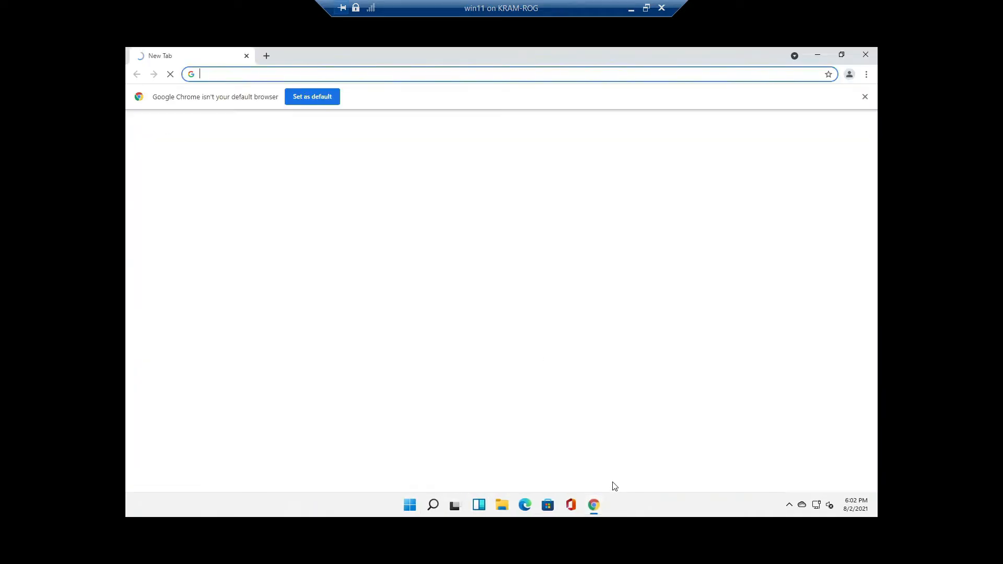
pyautogui.rightClick(595, 502)
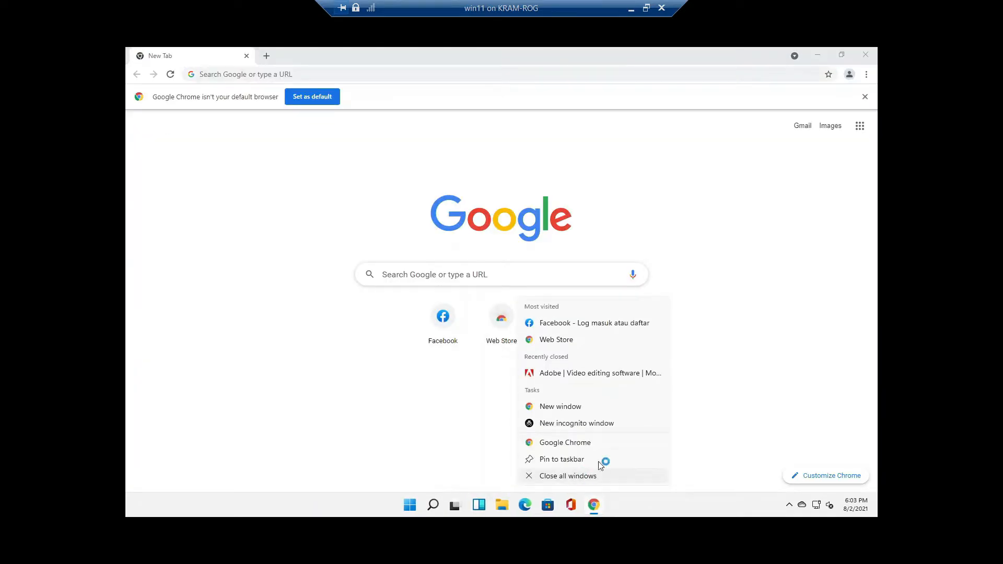
pyautogui.click(630, 504)
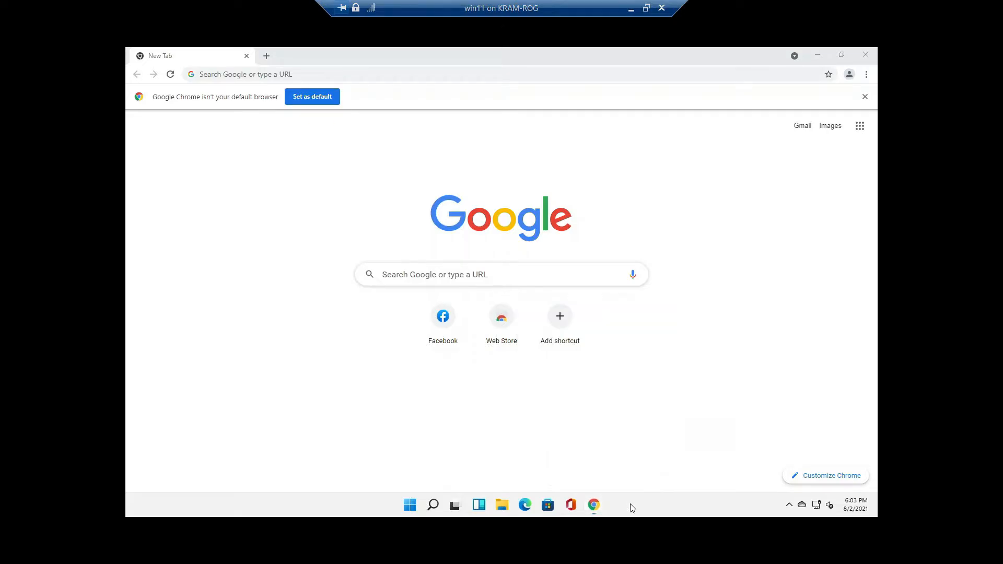
pyautogui.click(865, 55)
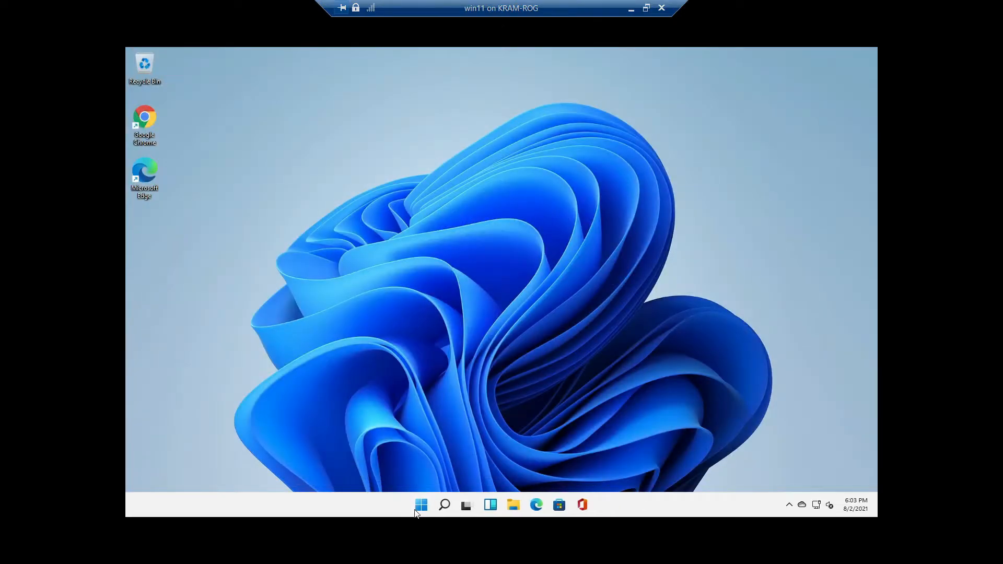
# Open the Start menu's full app list, browse it alphabetically to the end, and close the menu.
pyautogui.click(420, 504)
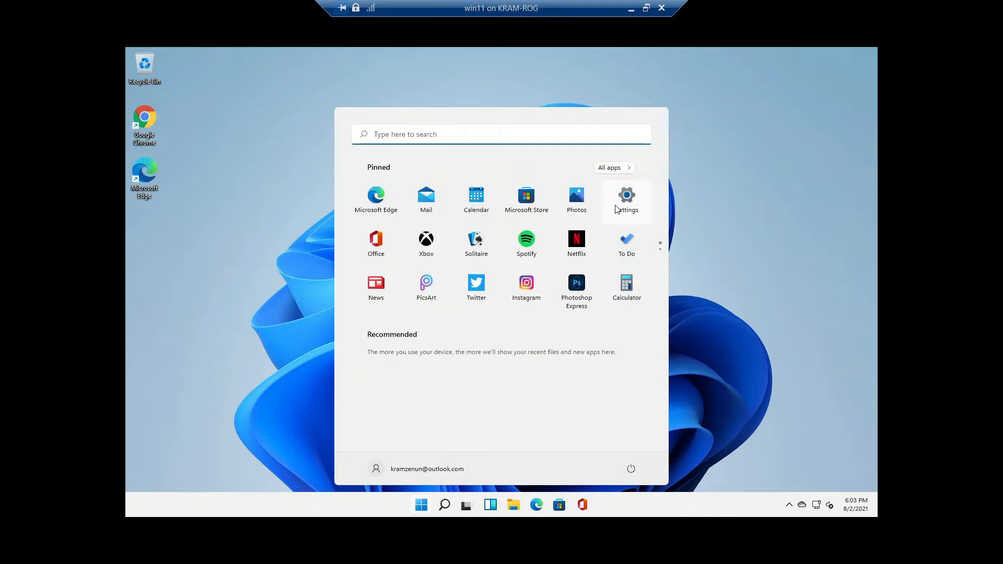
pyautogui.click(625, 173)
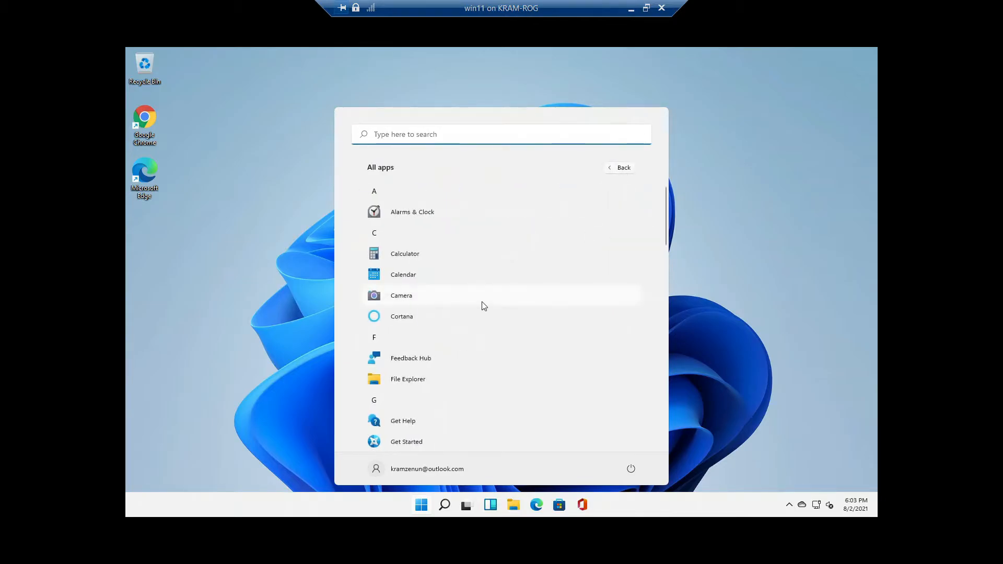
pyautogui.scroll(-2, 481, 301)
pyautogui.scroll(-5, 483, 301)
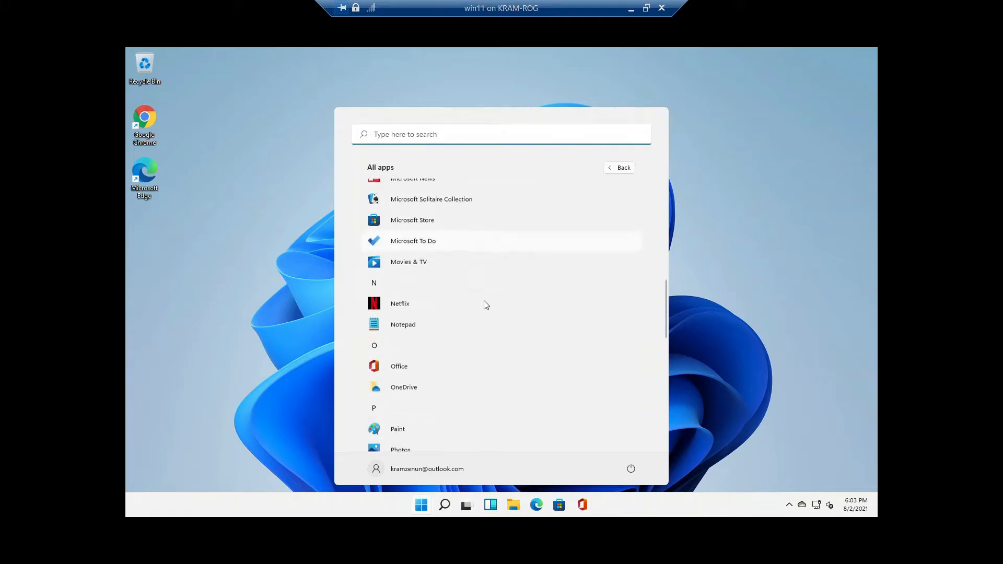
pyautogui.scroll(-4, 486, 303)
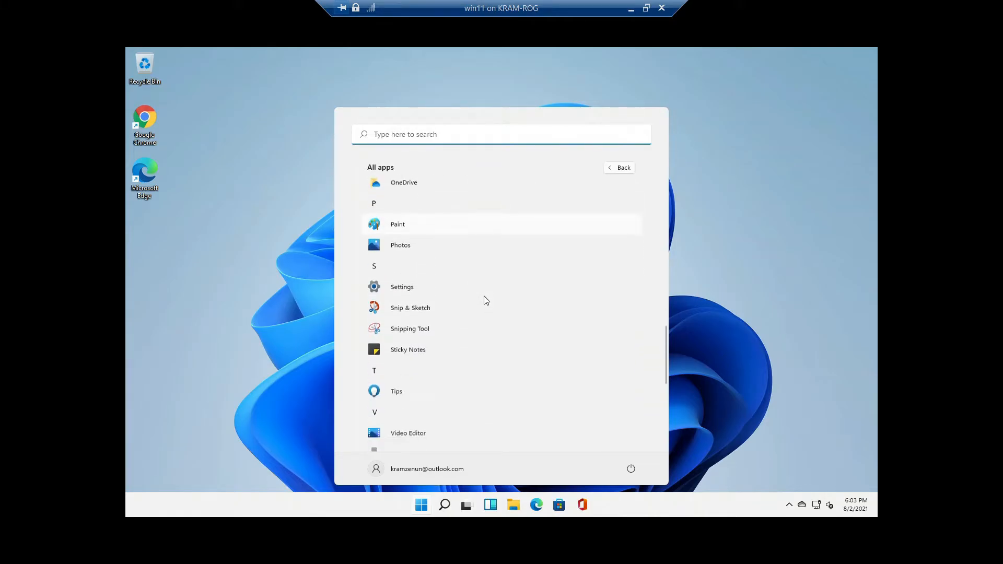
pyautogui.scroll(-4, 486, 301)
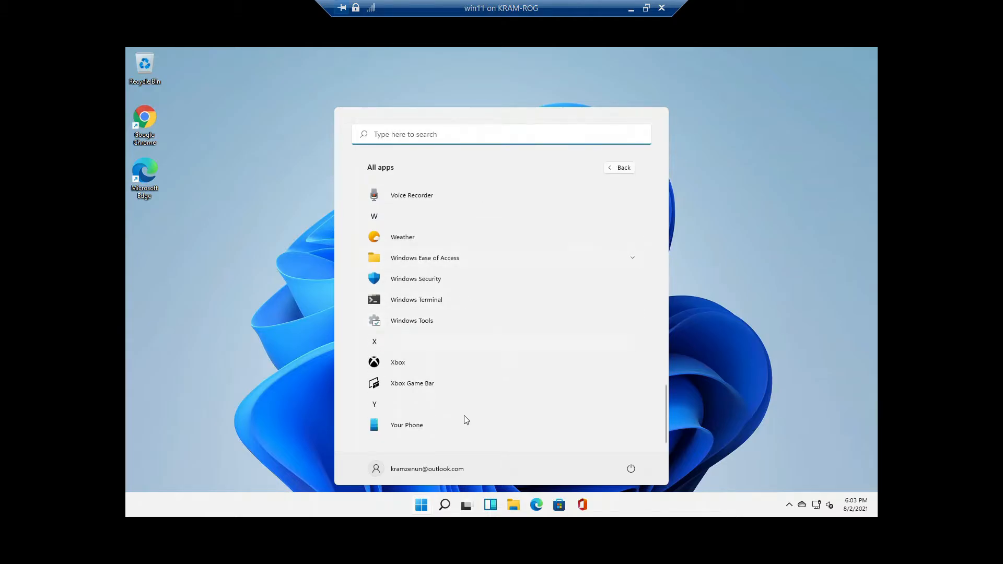
pyautogui.scroll(10, 465, 340)
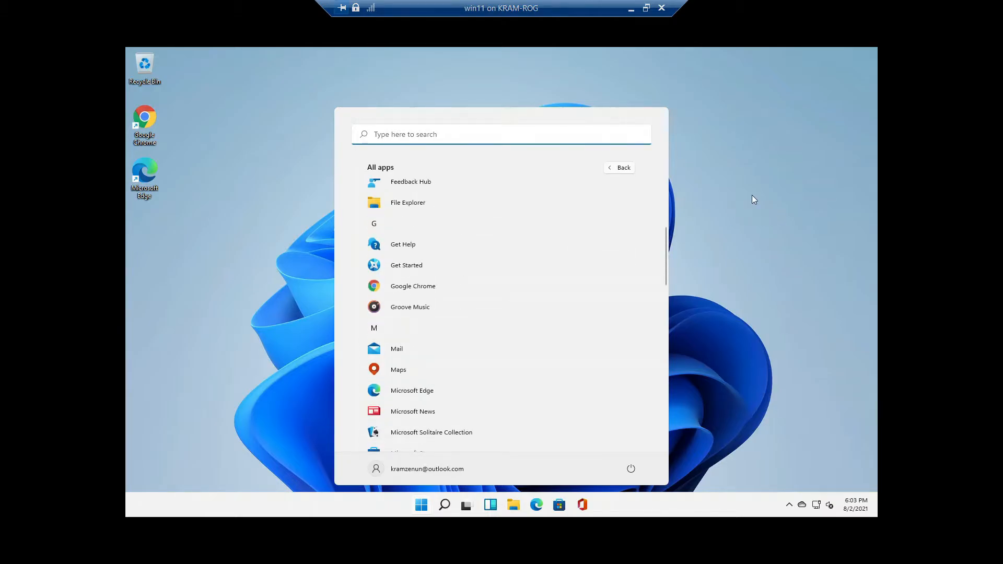
pyautogui.click(754, 199)
# Open Settings from the pinned apps, view the Microsoft 365 benefits page in the browser, and close the browser.
pyautogui.click(422, 506)
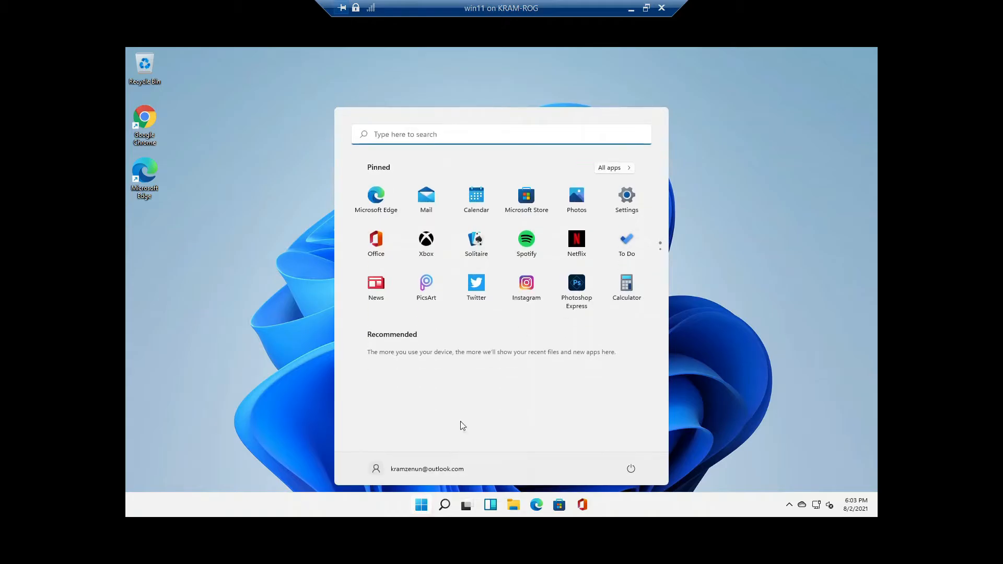
pyautogui.click(633, 203)
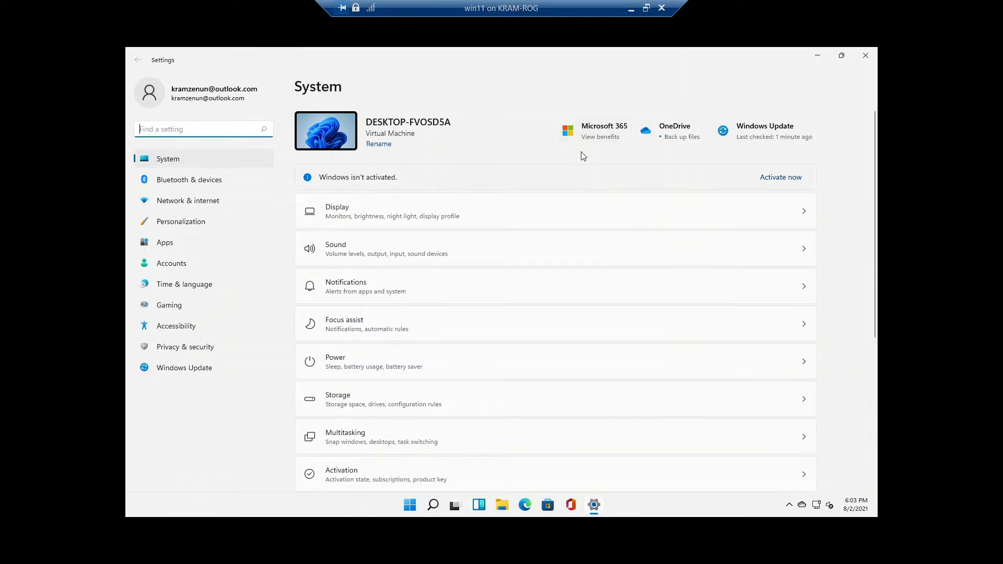
pyautogui.click(600, 134)
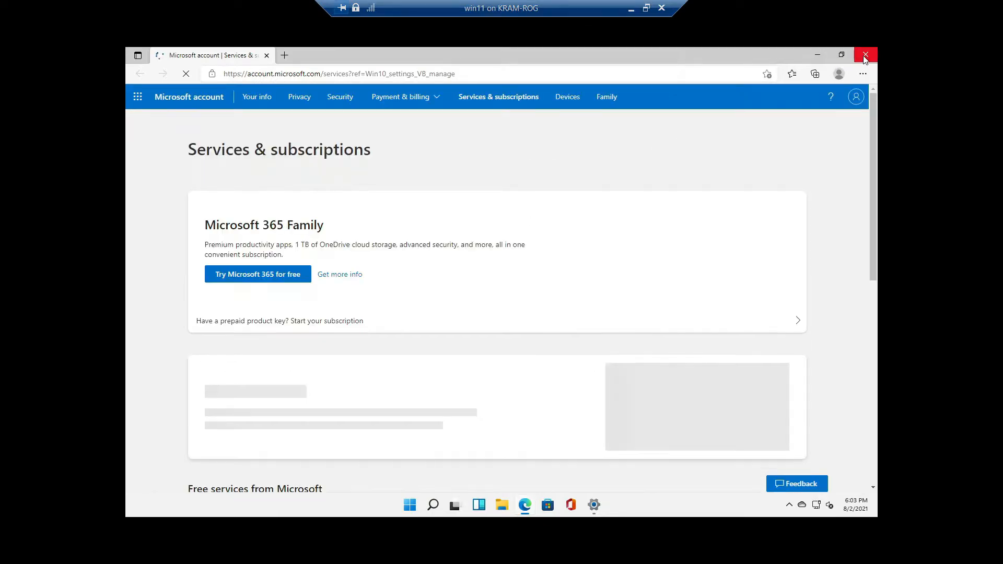
pyautogui.click(864, 56)
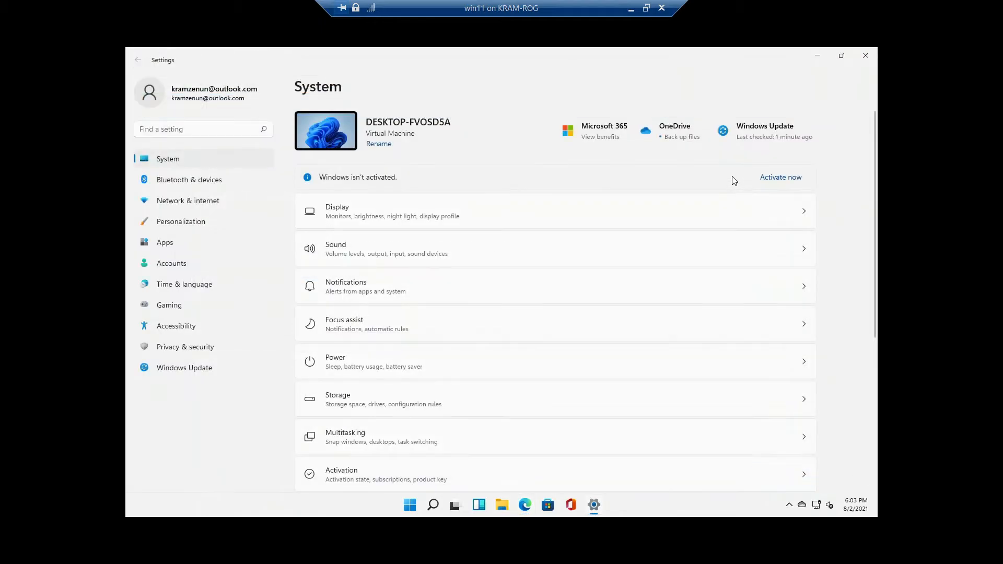
# Check the OneDrive backup window and the Windows Update page, and return to the System settings.
pyautogui.click(687, 143)
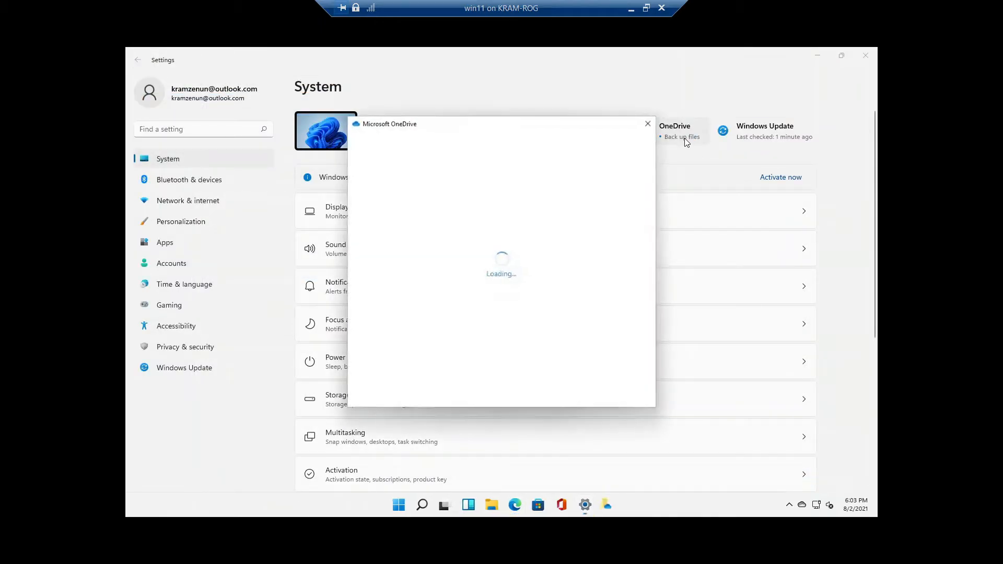
pyautogui.click(648, 119)
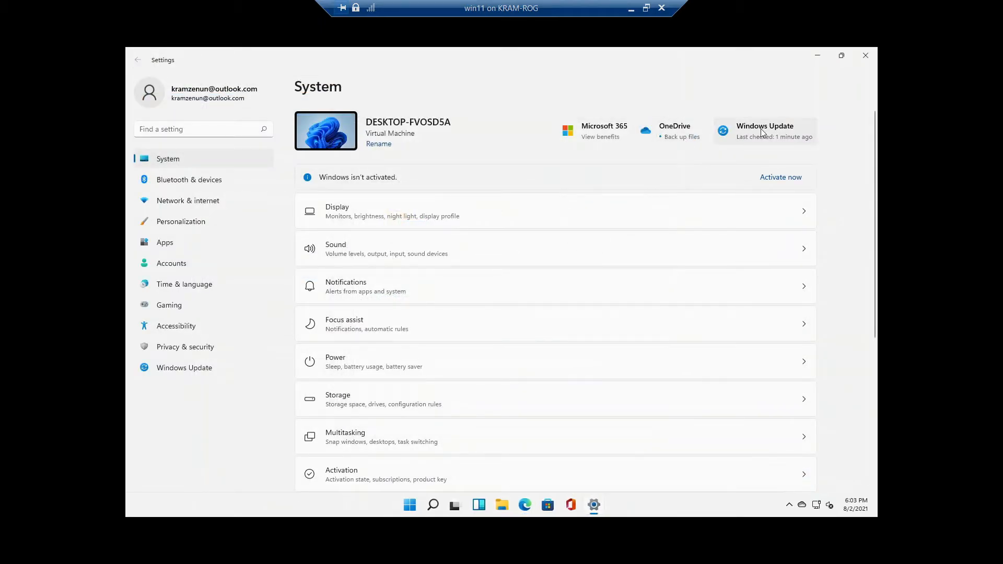
pyautogui.click(761, 131)
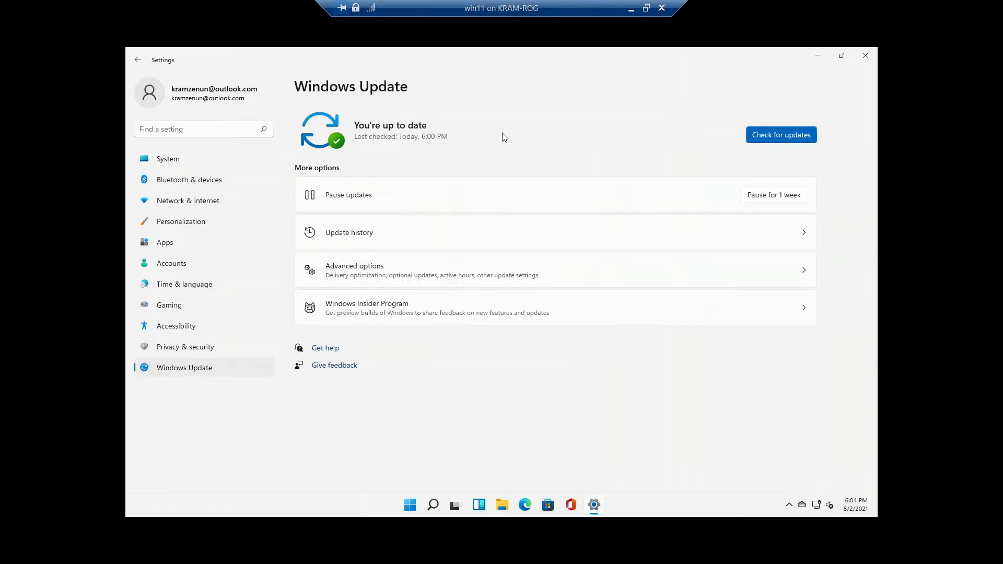
pyautogui.click(139, 59)
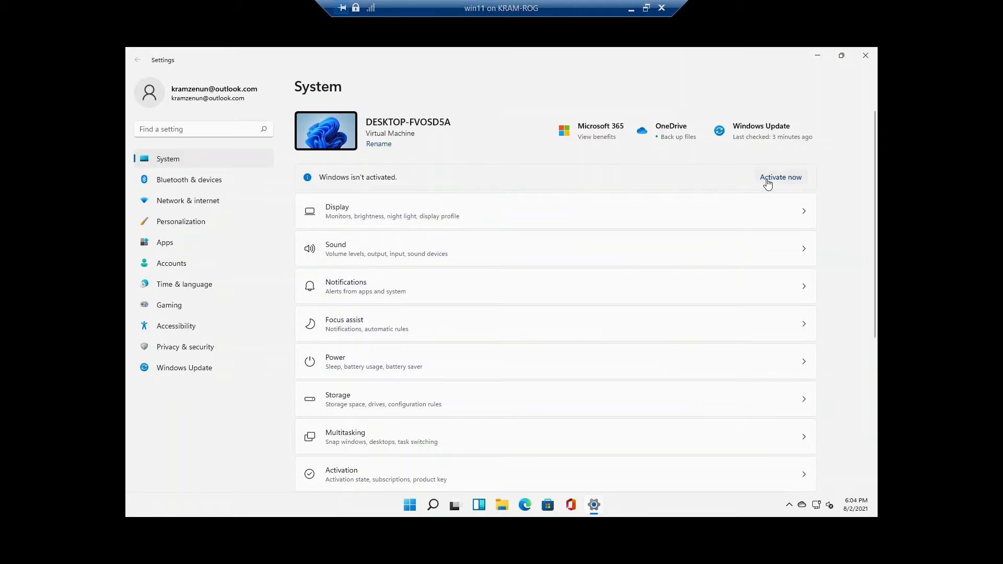
# Review the Display settings, including brightness, scale, resolution and multiple displays, and go back to System.
pyautogui.scroll(-2, 452, 193)
pyautogui.scroll(1, 451, 193)
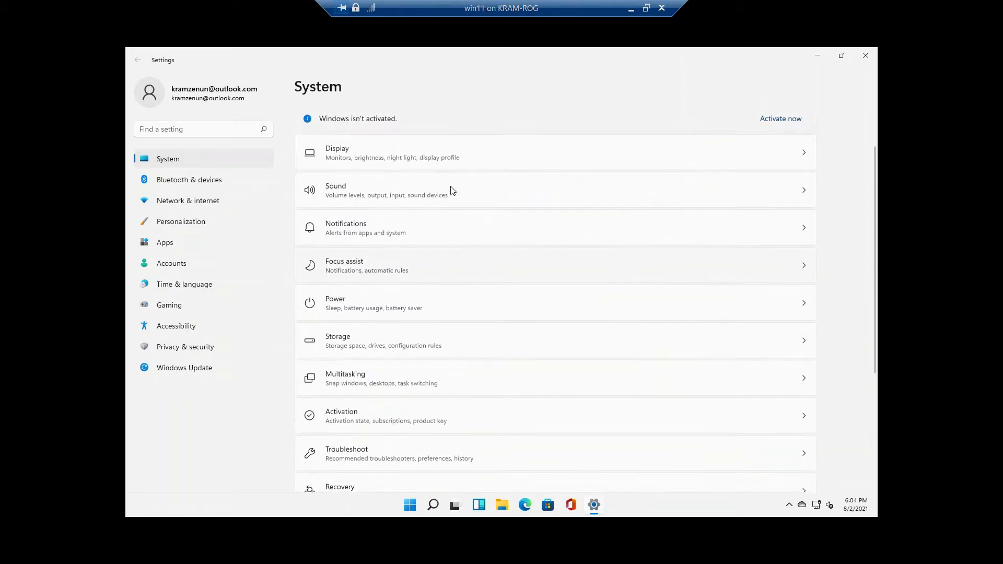
pyautogui.click(420, 155)
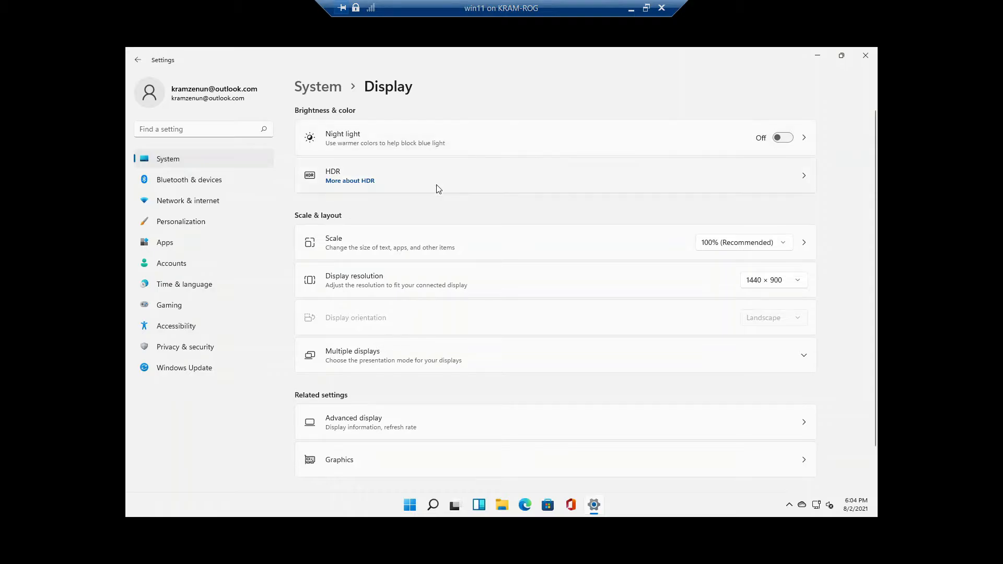
pyautogui.scroll(-2, 437, 188)
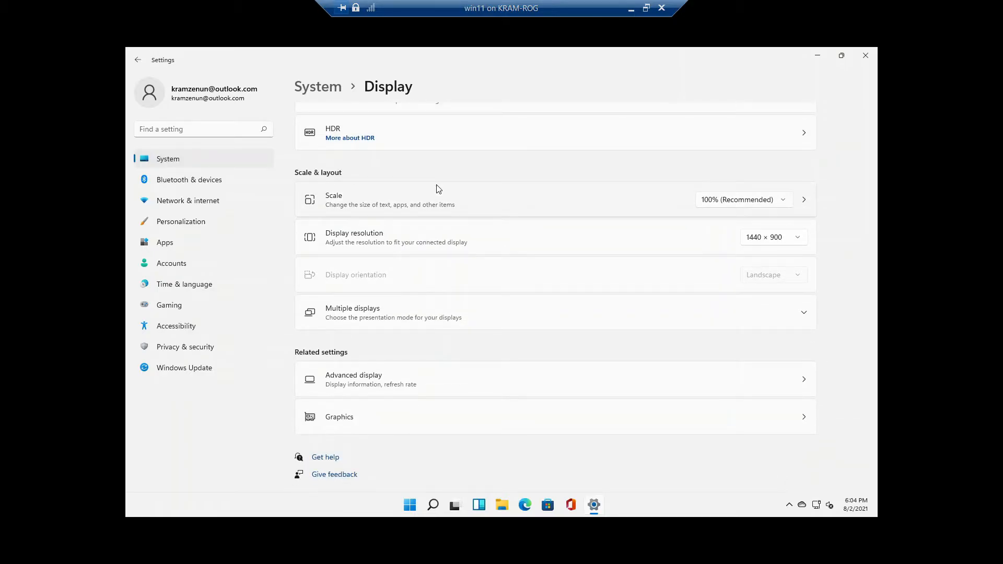
pyautogui.click(138, 59)
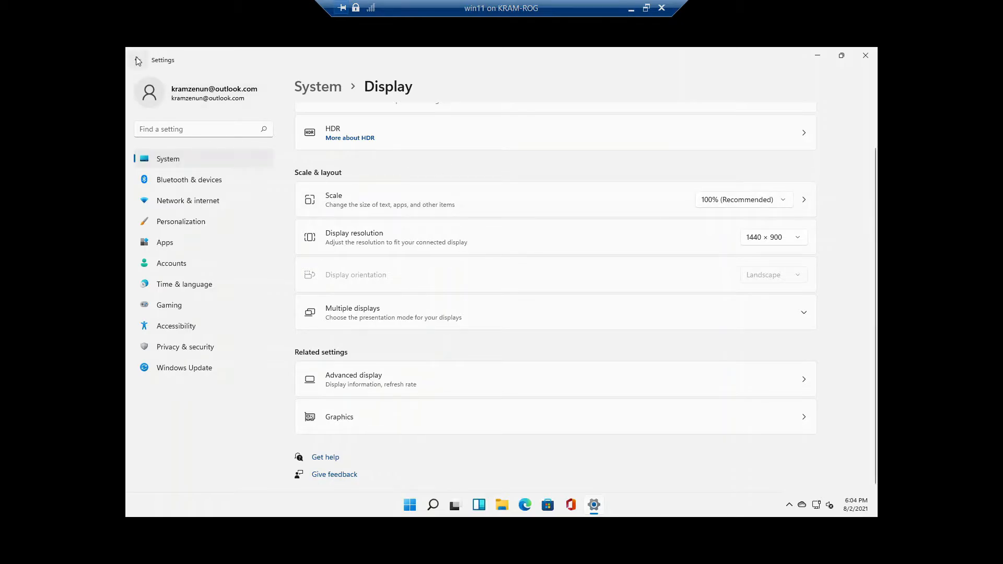
# Look through the remaining System categories, from Sound and Power to Remote Desktop, Clipboard and About.
pyautogui.scroll(-2, 465, 260)
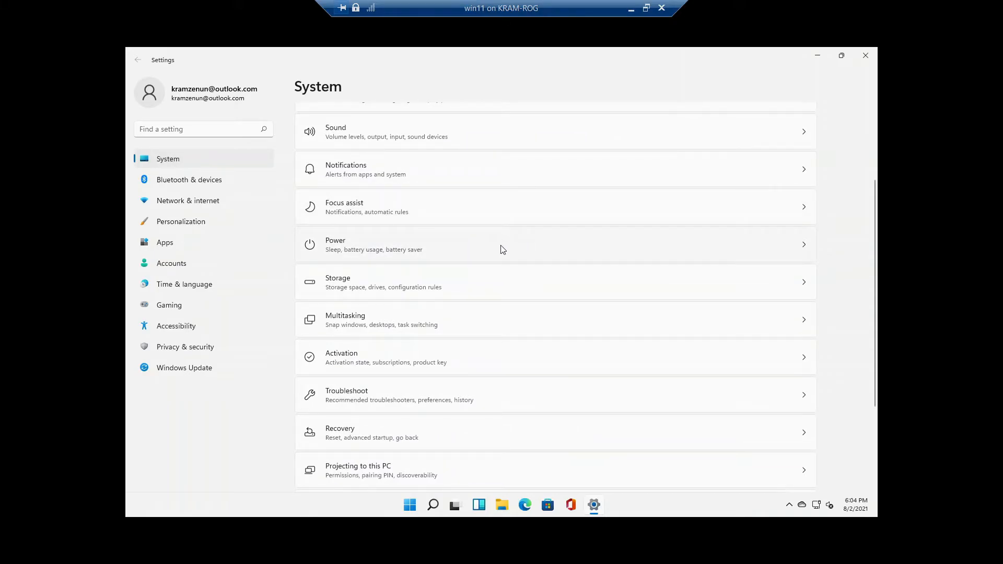
pyautogui.scroll(-1, 504, 253)
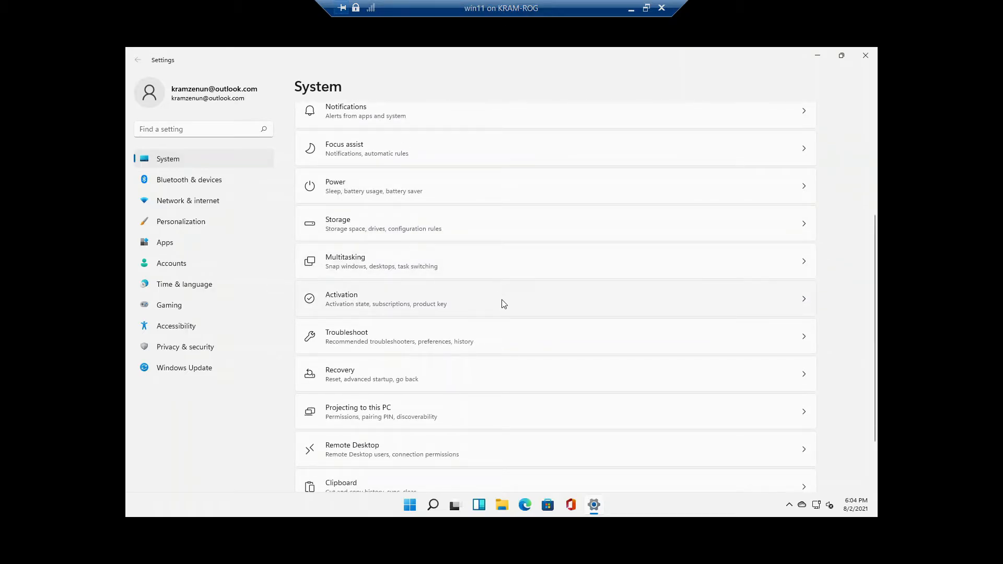
pyautogui.scroll(-1, 503, 304)
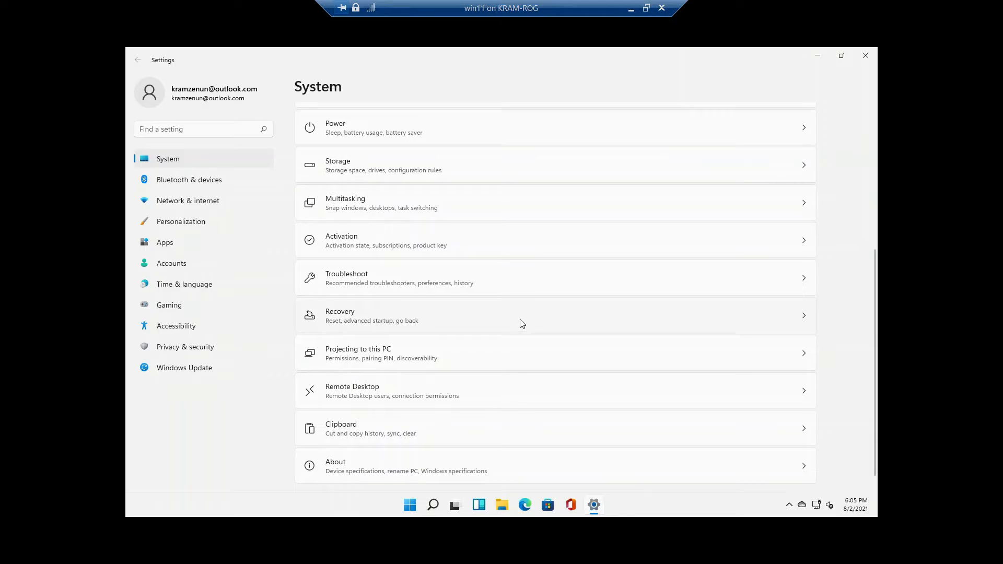
pyautogui.scroll(-1, 520, 322)
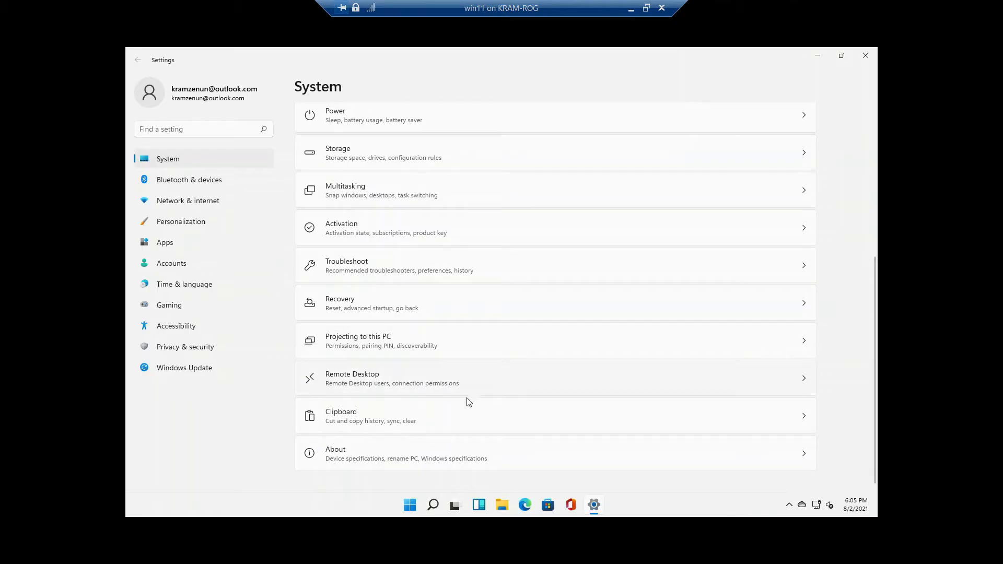
# Open the About page and review the device specifications, Windows edition and version, and related settings.
pyautogui.click(426, 458)
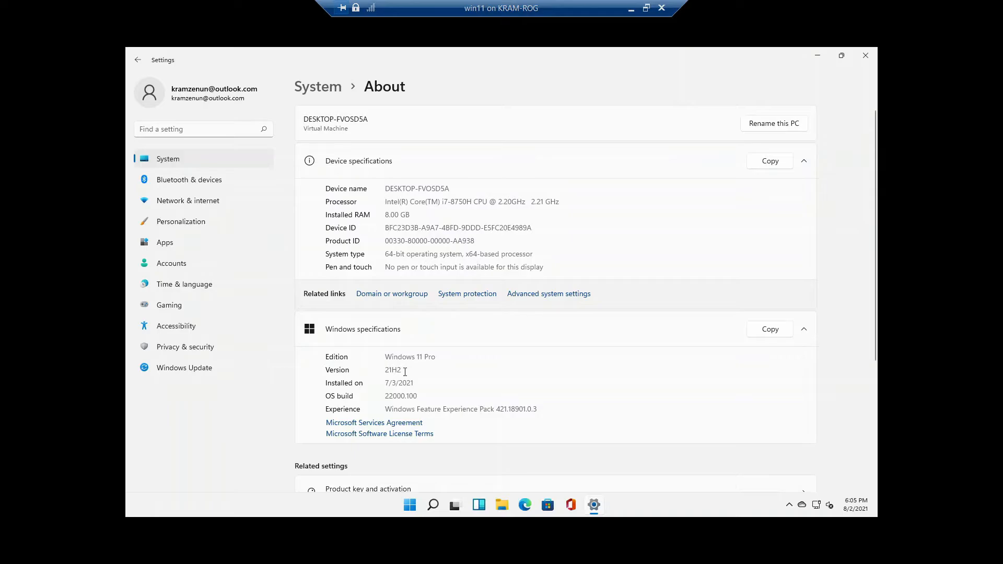
pyautogui.doubleClick(395, 371)
pyautogui.click(404, 368)
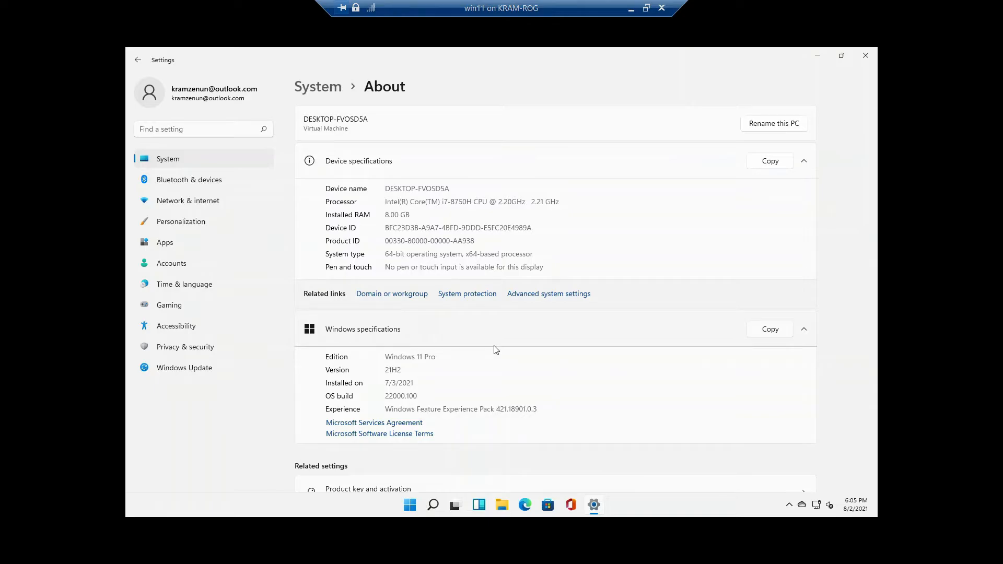
pyautogui.scroll(-3, 541, 354)
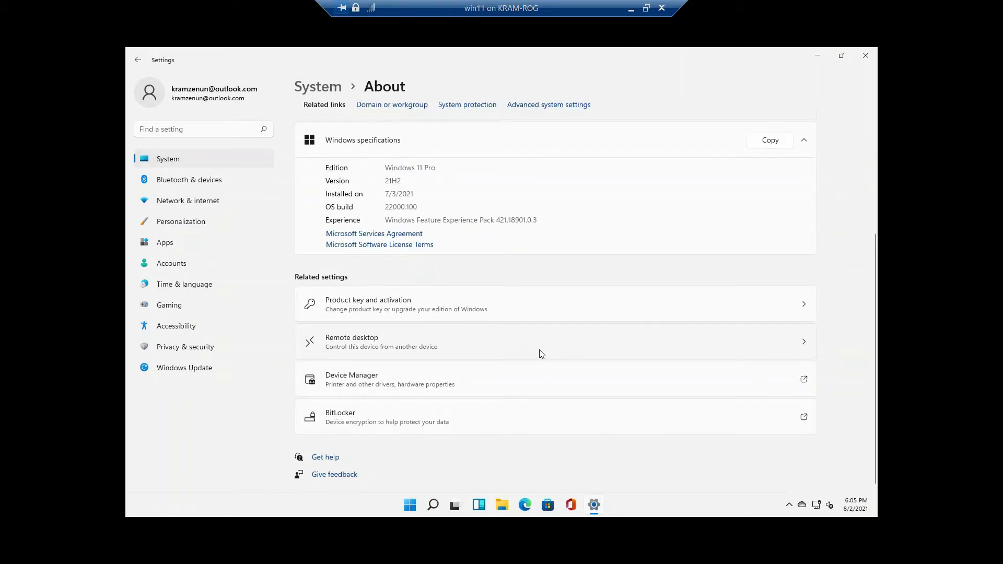
pyautogui.scroll(3, 541, 354)
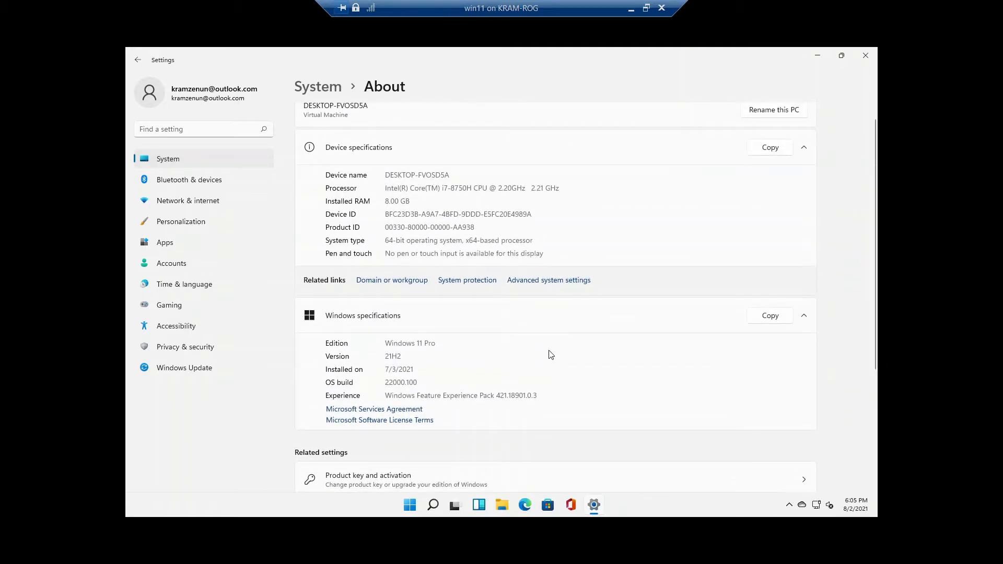
# Visit Bluetooth & devices, review the Ethernet connection's properties in Network & internet, and return to the network overview.
pyautogui.click(189, 181)
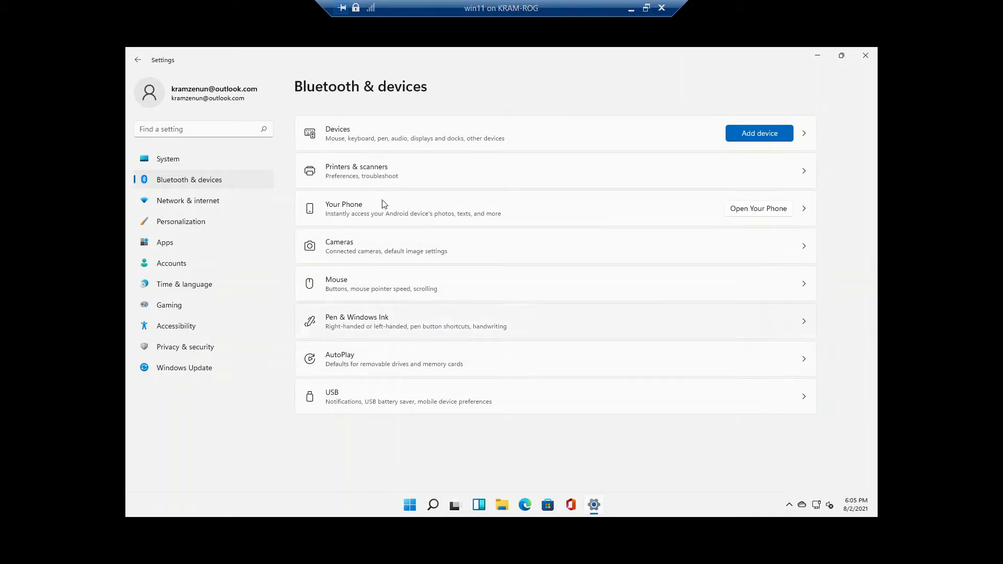
pyautogui.click(217, 204)
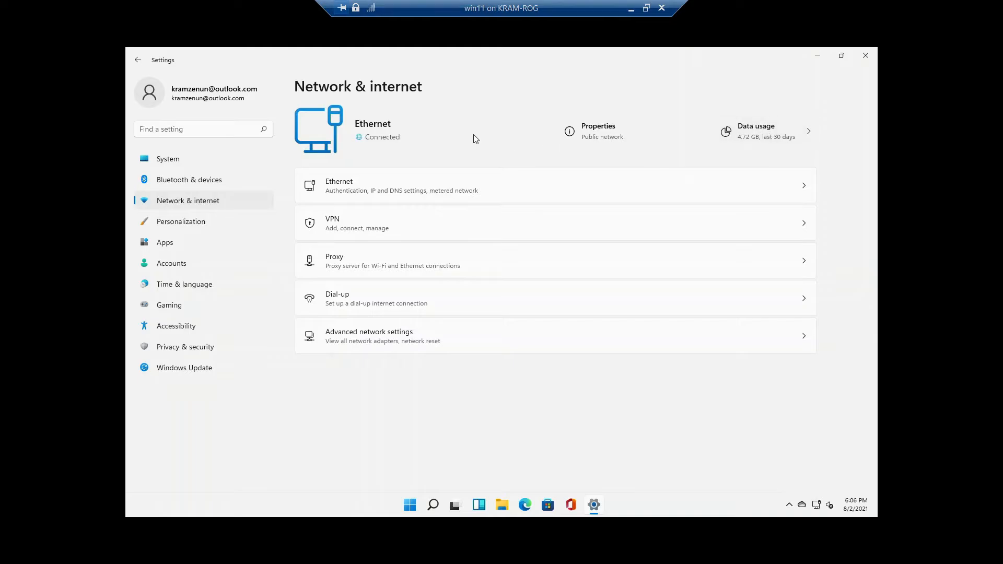
pyautogui.click(577, 131)
pyautogui.scroll(-3, 608, 261)
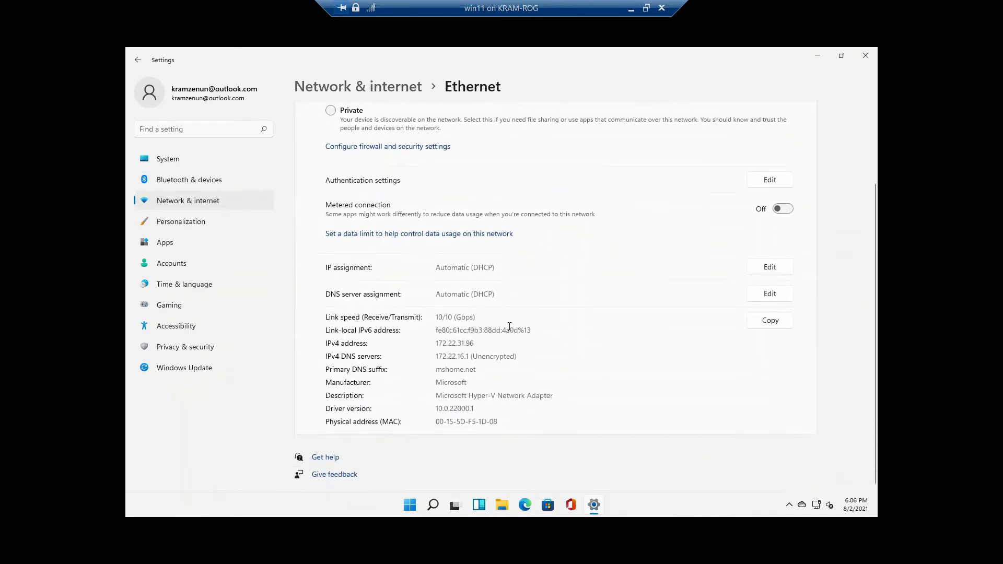
pyautogui.scroll(4, 539, 346)
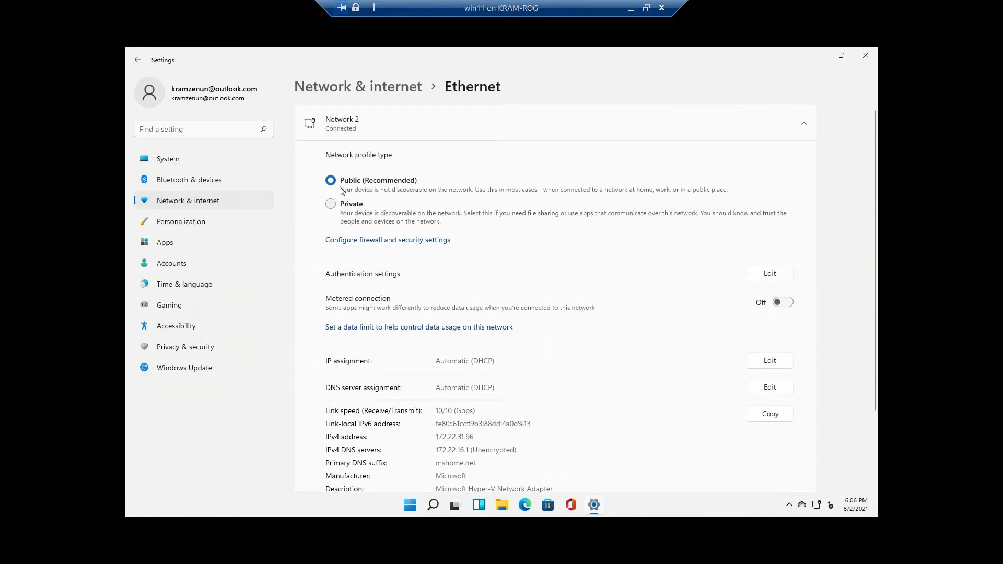
pyautogui.click(138, 61)
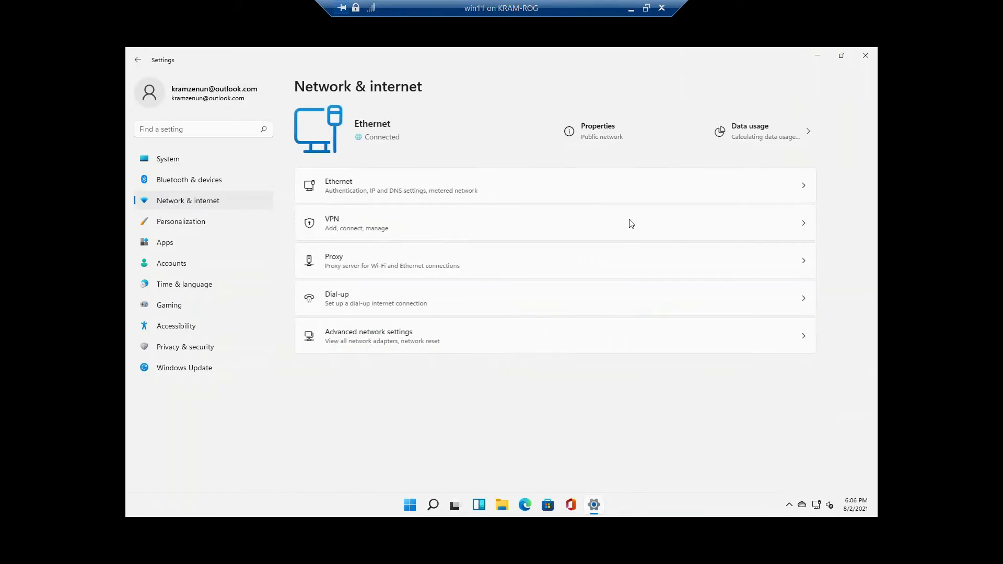
# Check the network's data usage and review the advanced network settings.
pyautogui.click(737, 131)
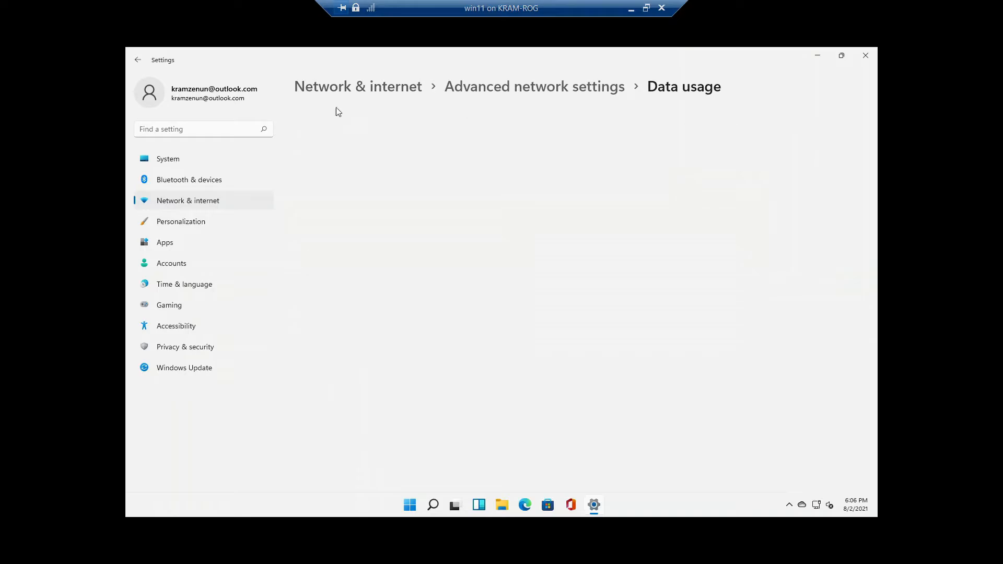
pyautogui.click(139, 60)
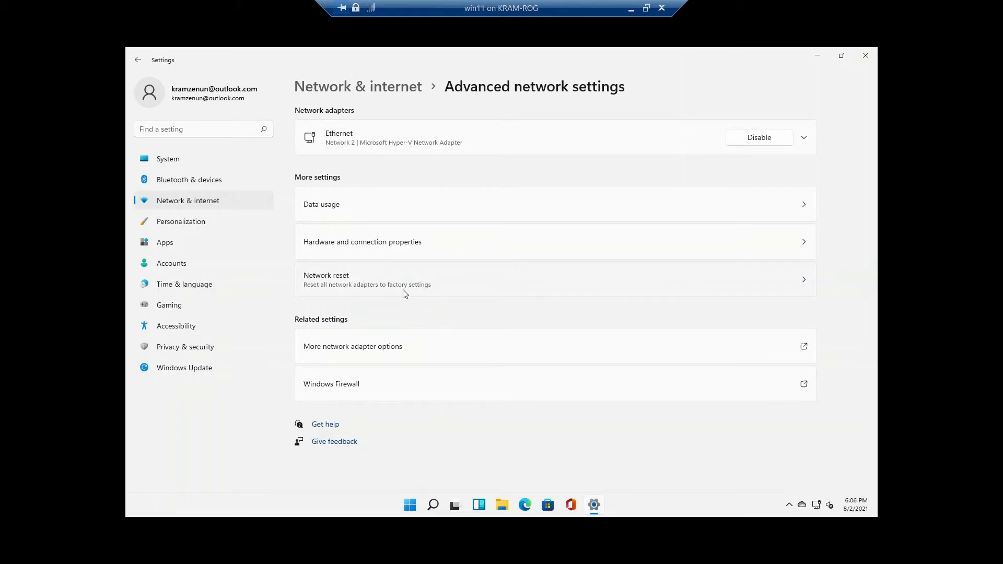
# Review the Personalization section, open its Lock screen settings, and return to look through the remaining categories down to Device usage.
pyautogui.click(193, 223)
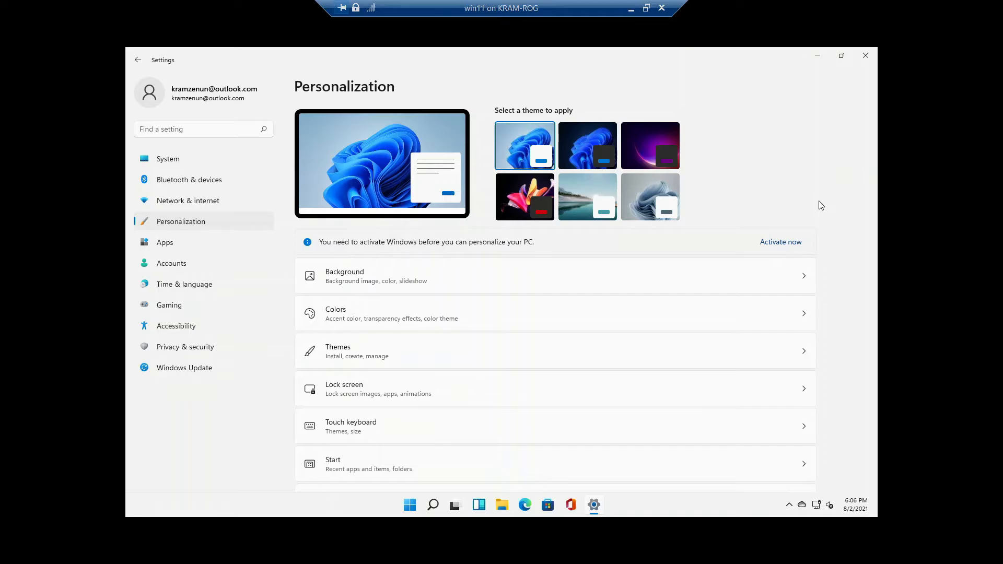
pyautogui.scroll(-2, 666, 276)
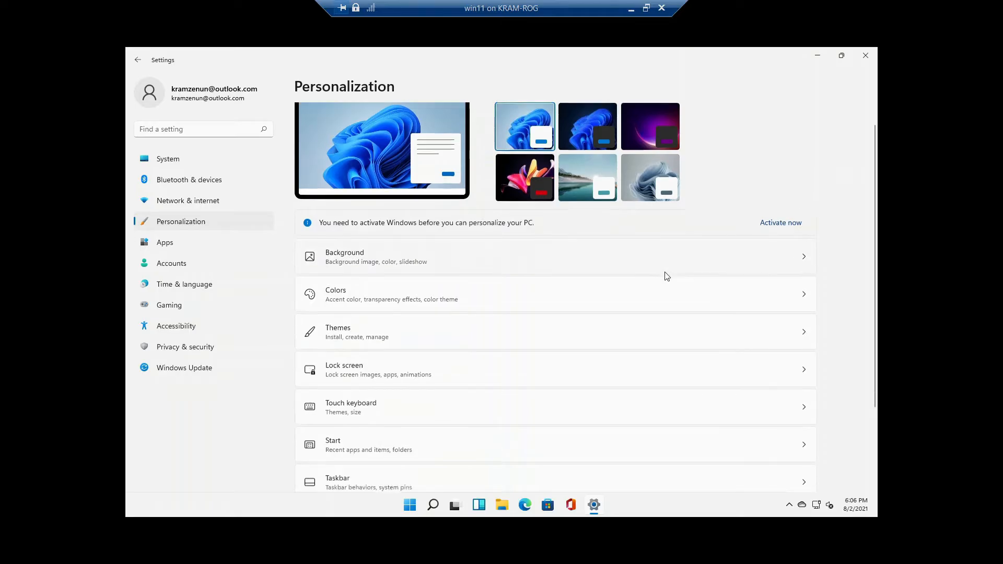
pyautogui.click(562, 340)
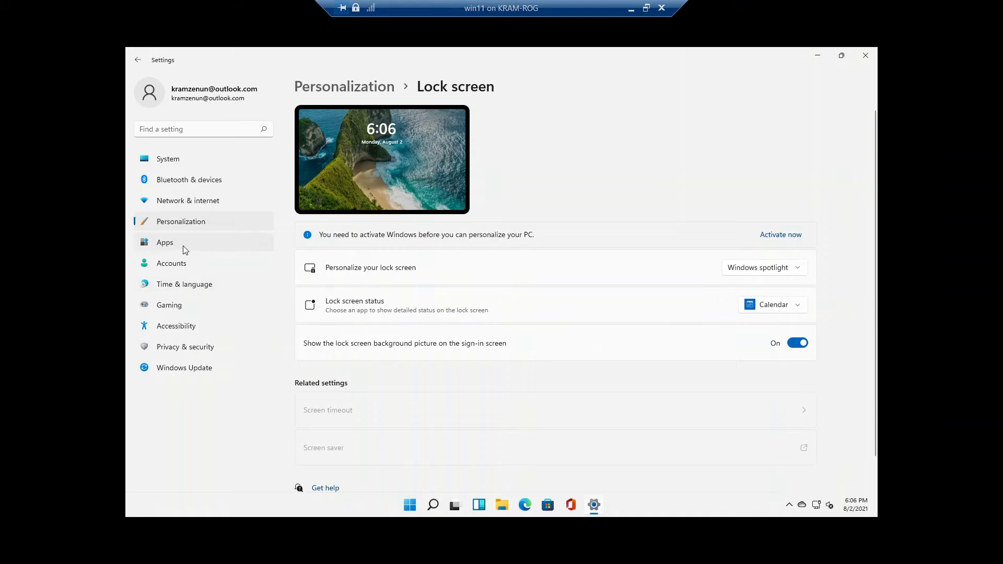
pyautogui.click(170, 229)
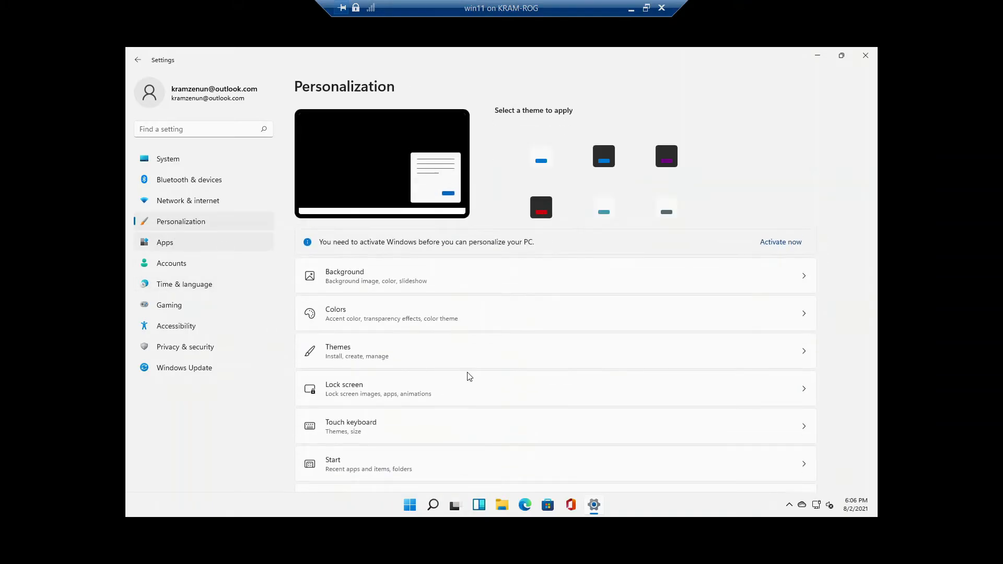
pyautogui.scroll(-3, 522, 308)
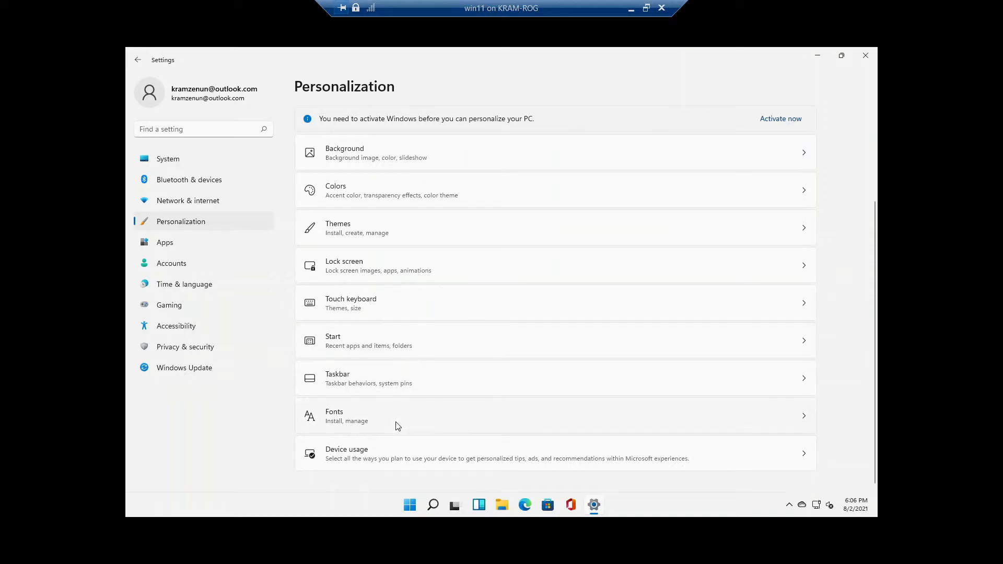
# Review the default file and link types for Google Chrome under the Default apps settings and return to the Apps overview.
pyautogui.click(172, 243)
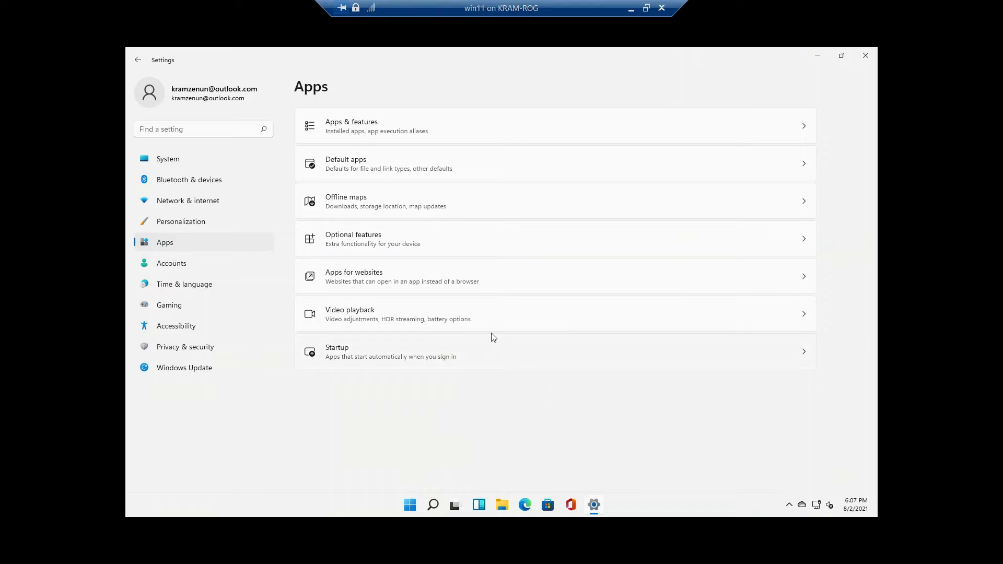
pyautogui.click(459, 173)
pyautogui.scroll(-6, 591, 470)
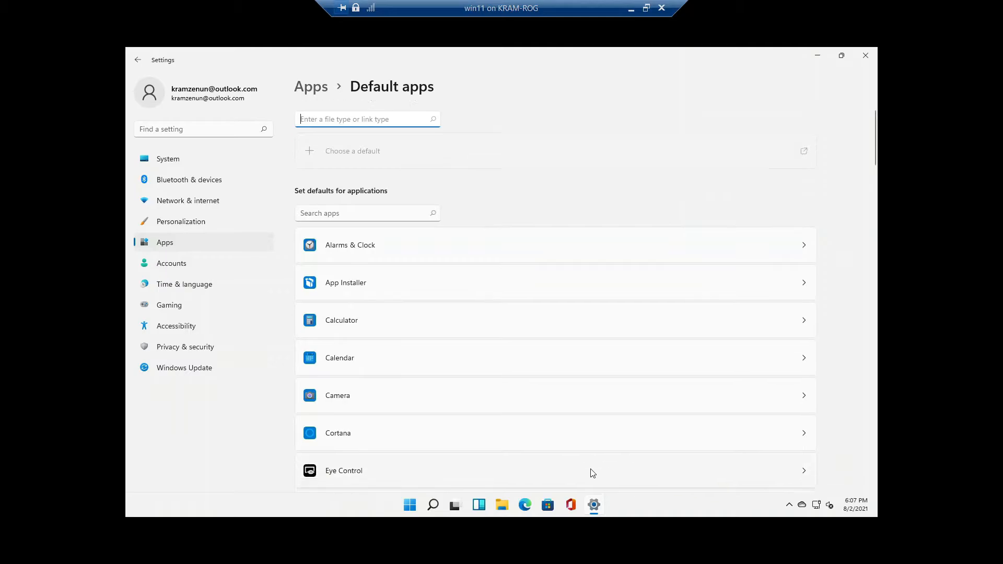
pyautogui.click(553, 320)
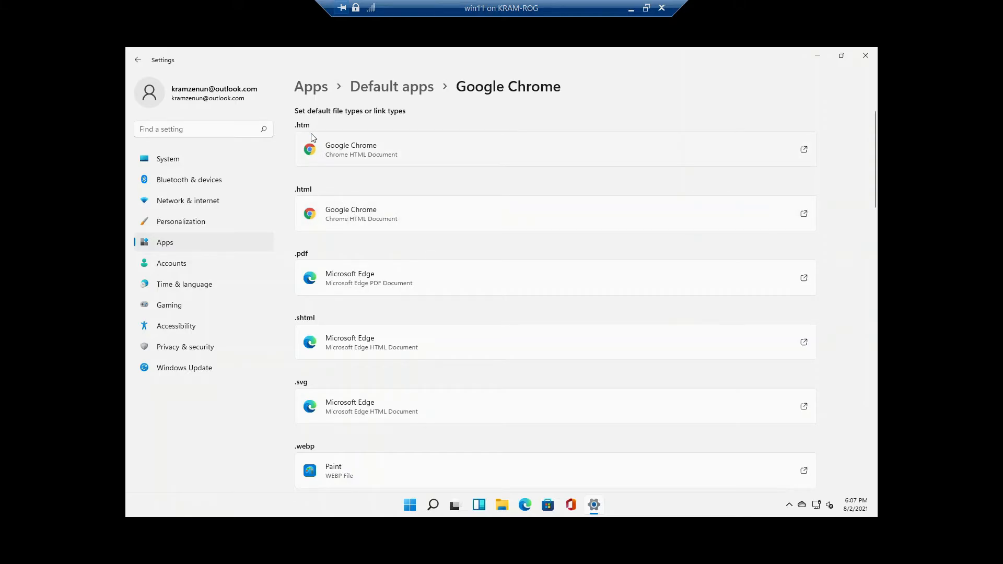
pyautogui.scroll(-5, 398, 377)
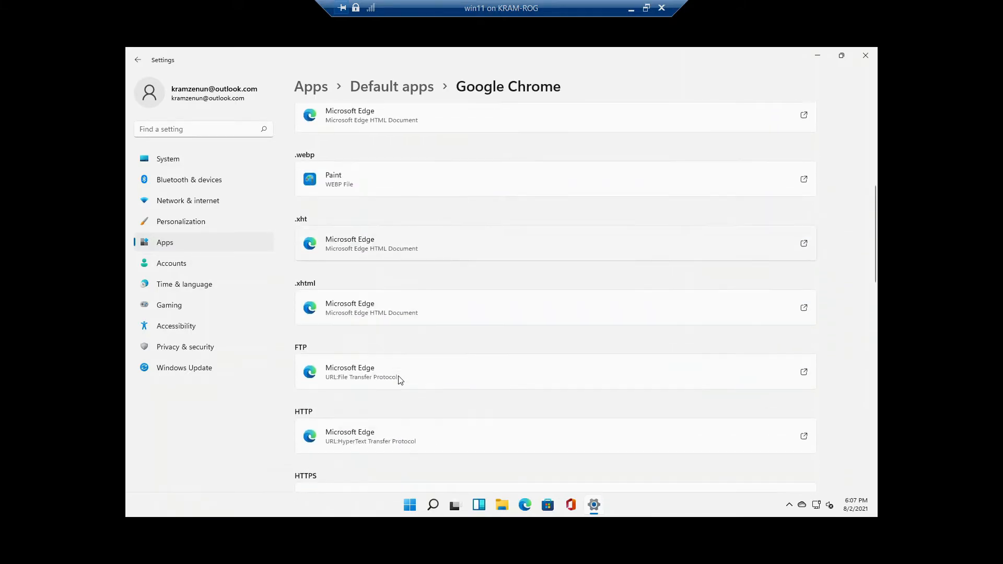
pyautogui.scroll(5, 400, 380)
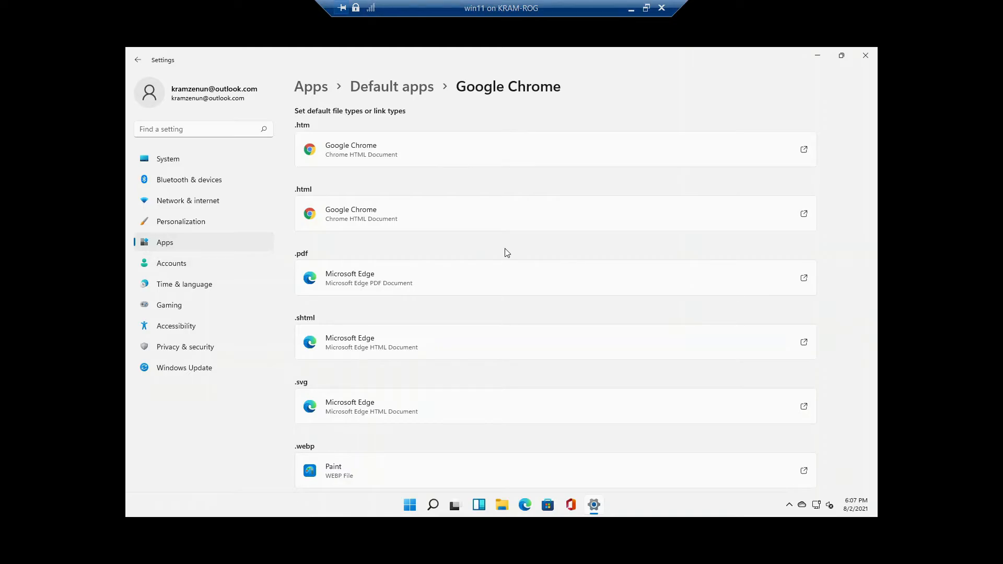
pyautogui.scroll(-1, 543, 260)
pyautogui.scroll(1, 566, 221)
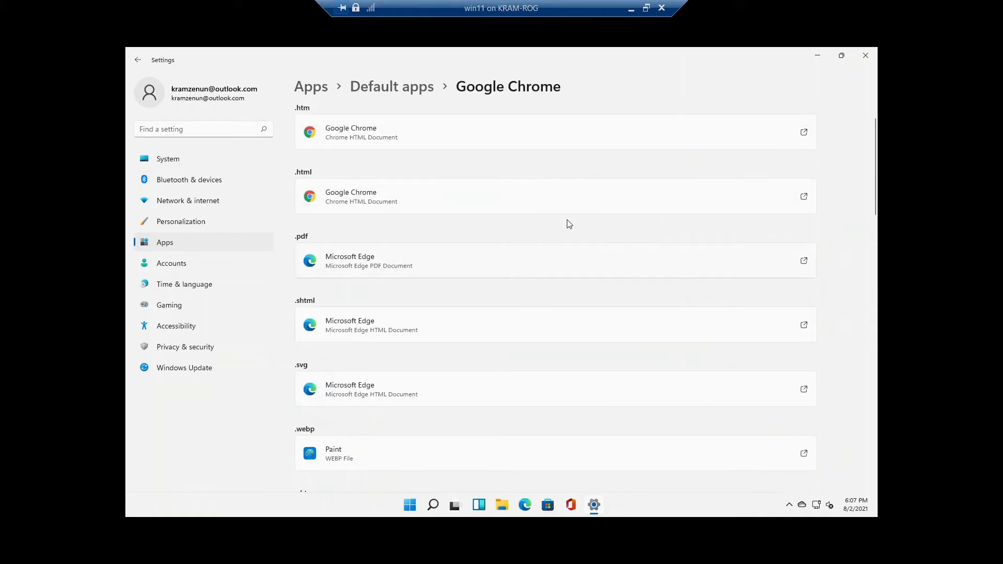
pyautogui.click(176, 243)
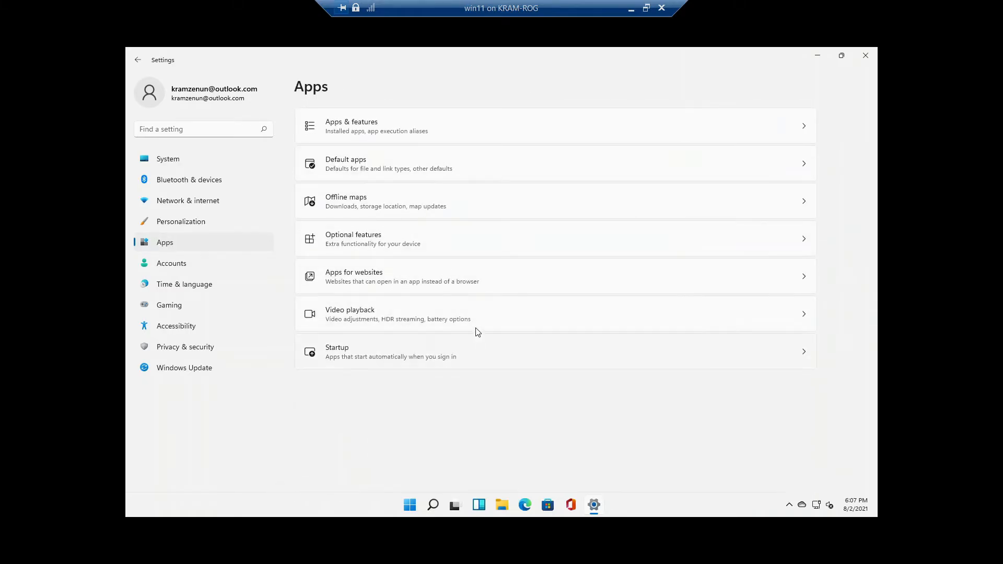
# Visit Accounts and review its Sign-in options, including the ways to sign in and the additional settings.
pyautogui.click(198, 270)
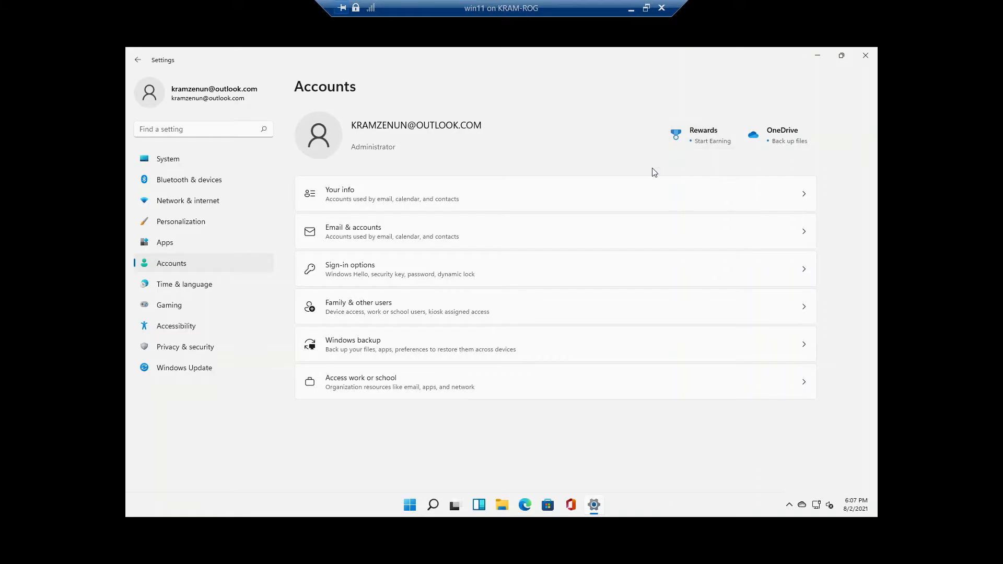
pyautogui.click(408, 275)
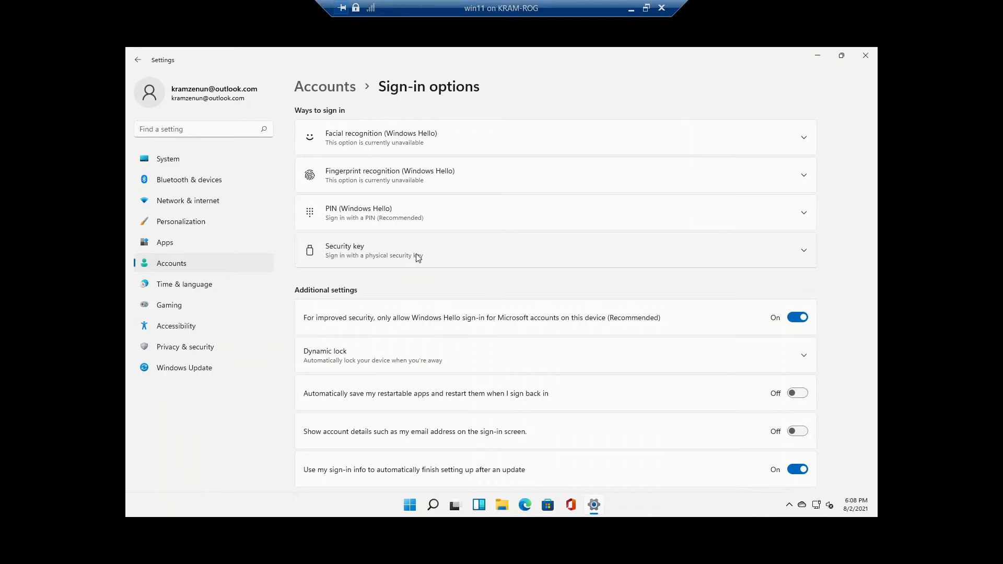
pyautogui.scroll(-3, 444, 244)
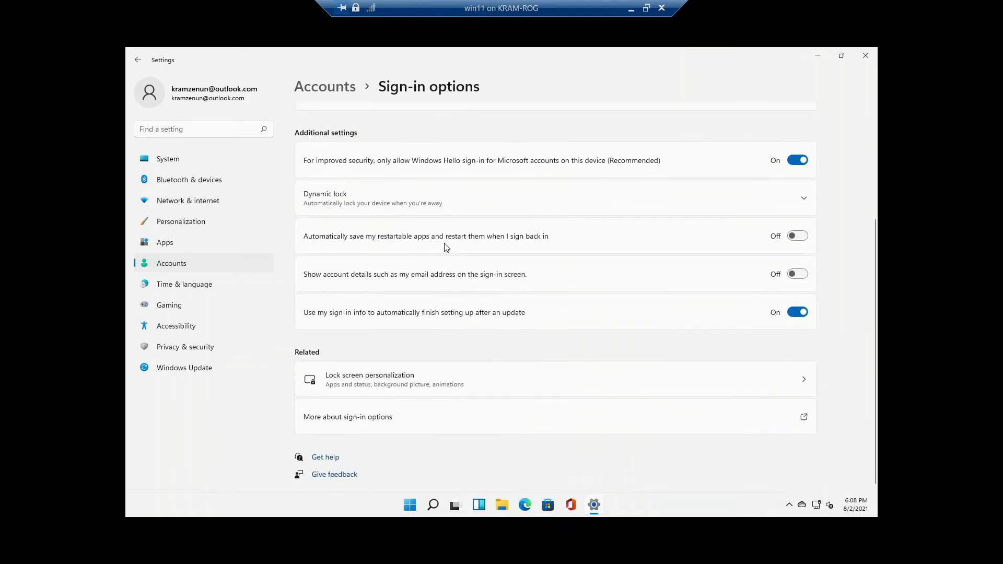
# Visit Time & language and Gaming, and review the Accessibility section with its Visual effects settings.
pyautogui.click(173, 282)
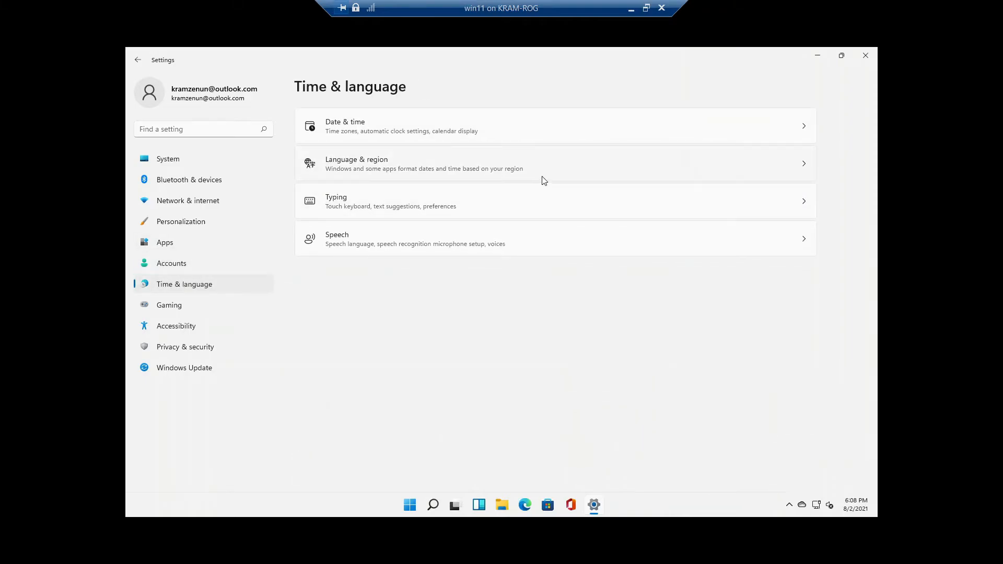
pyautogui.click(174, 308)
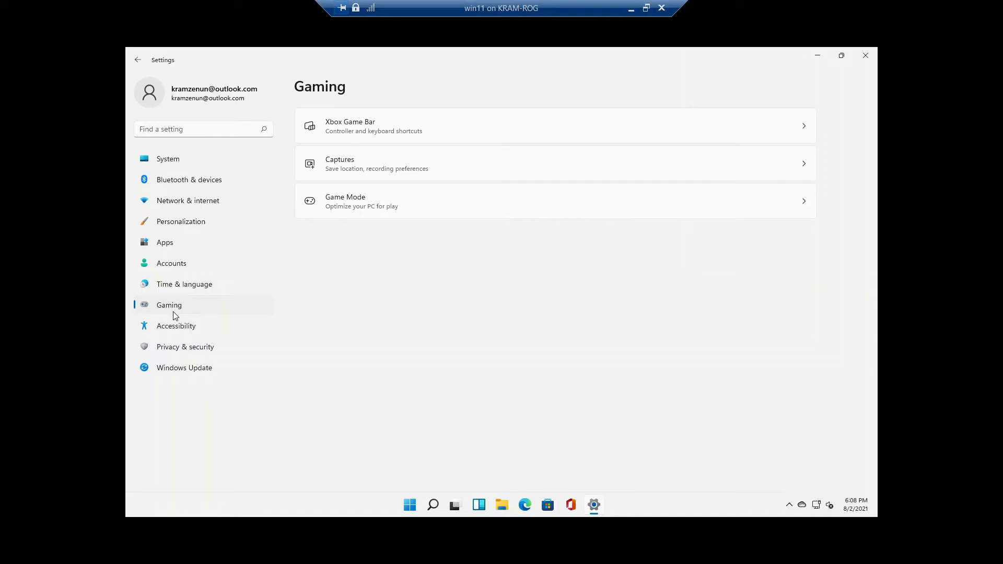
pyautogui.click(175, 329)
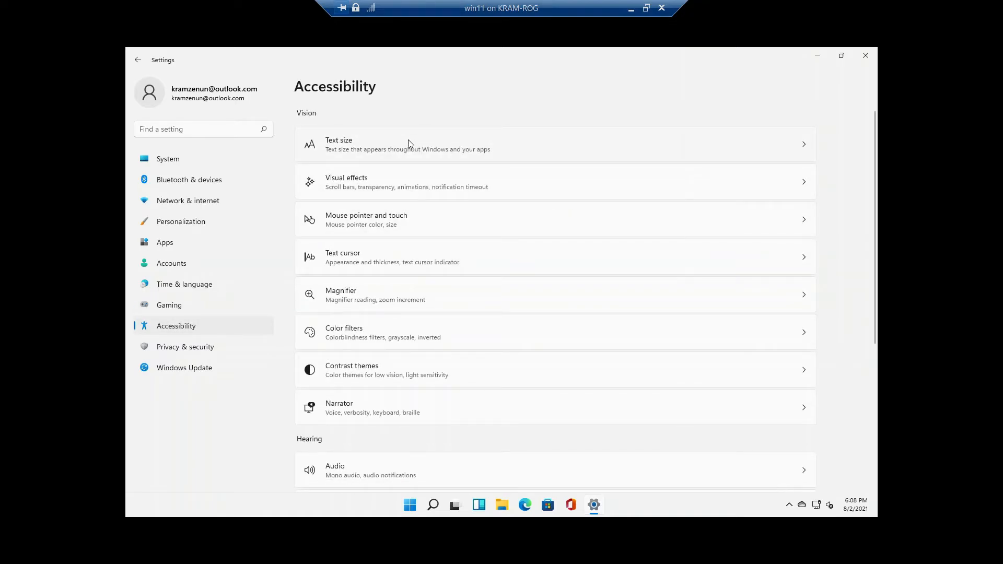
pyautogui.scroll(-1, 435, 195)
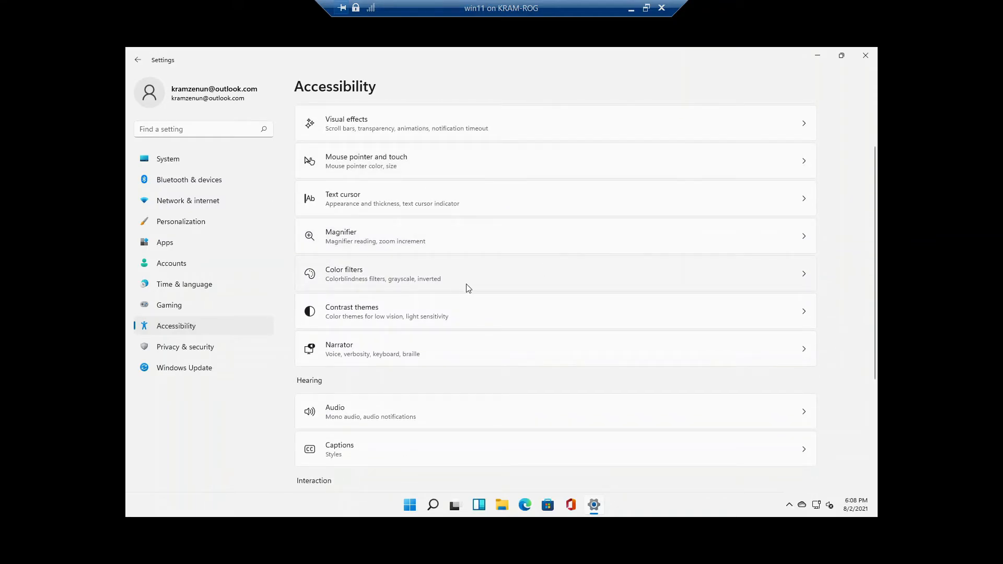
pyautogui.scroll(1, 468, 288)
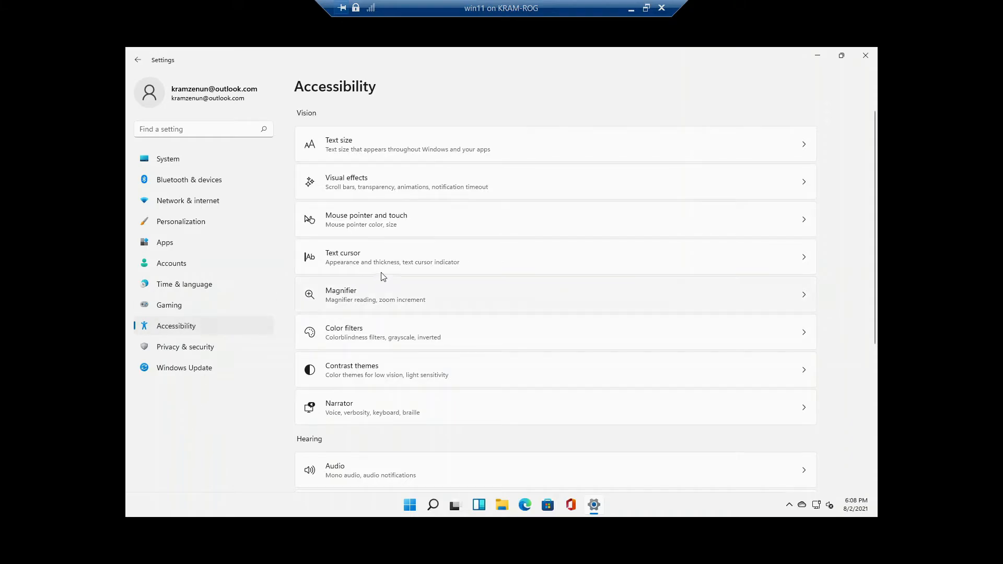
pyautogui.click(402, 188)
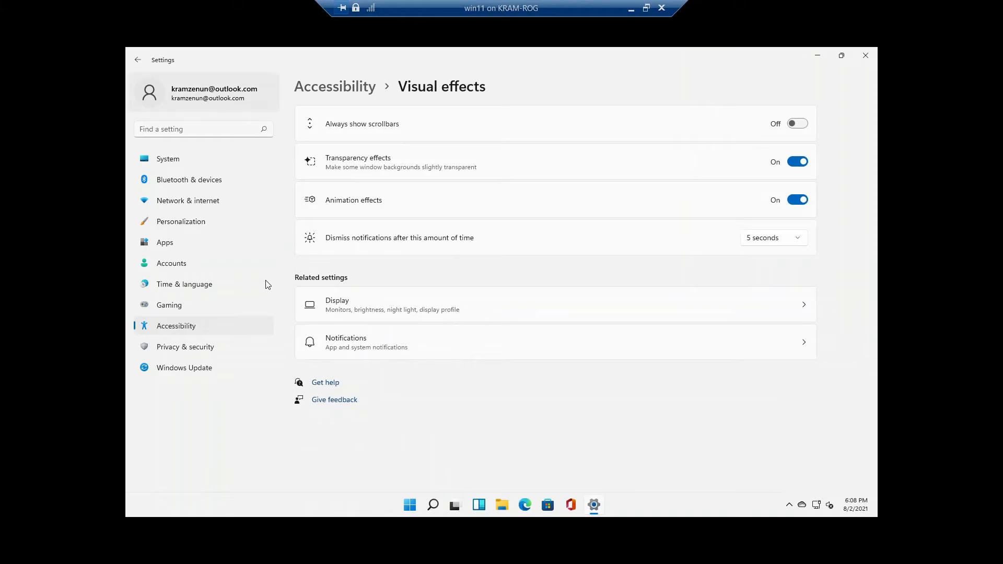
# Look through the Privacy & security section's security, Windows permissions and app permissions categories.
pyautogui.click(171, 351)
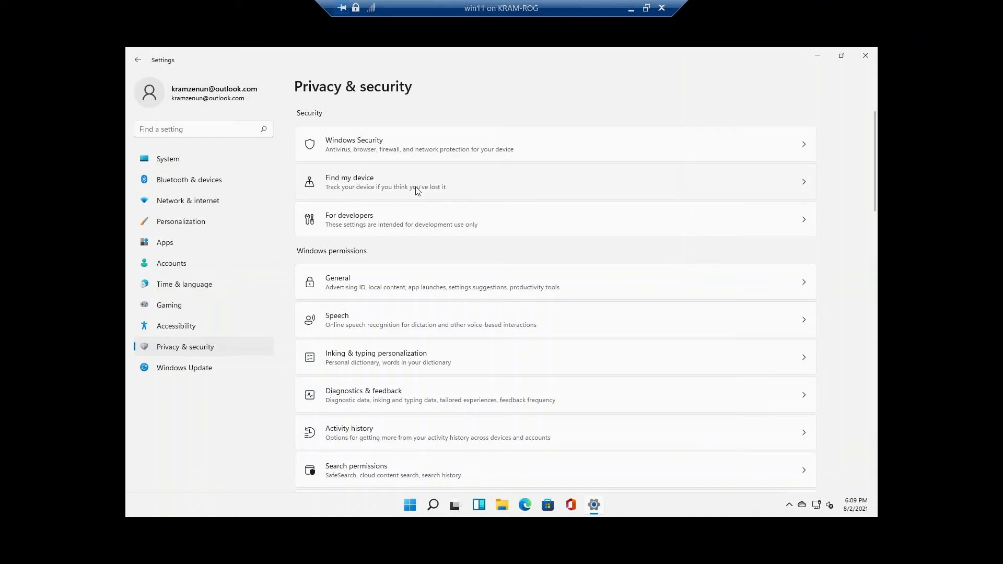
pyautogui.scroll(-2, 653, 192)
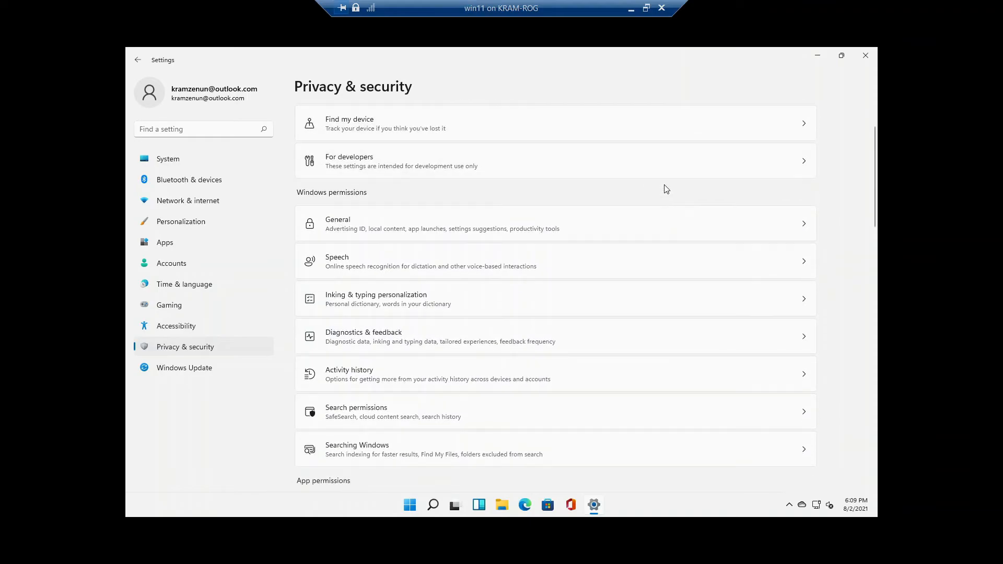
pyautogui.scroll(-4, 656, 214)
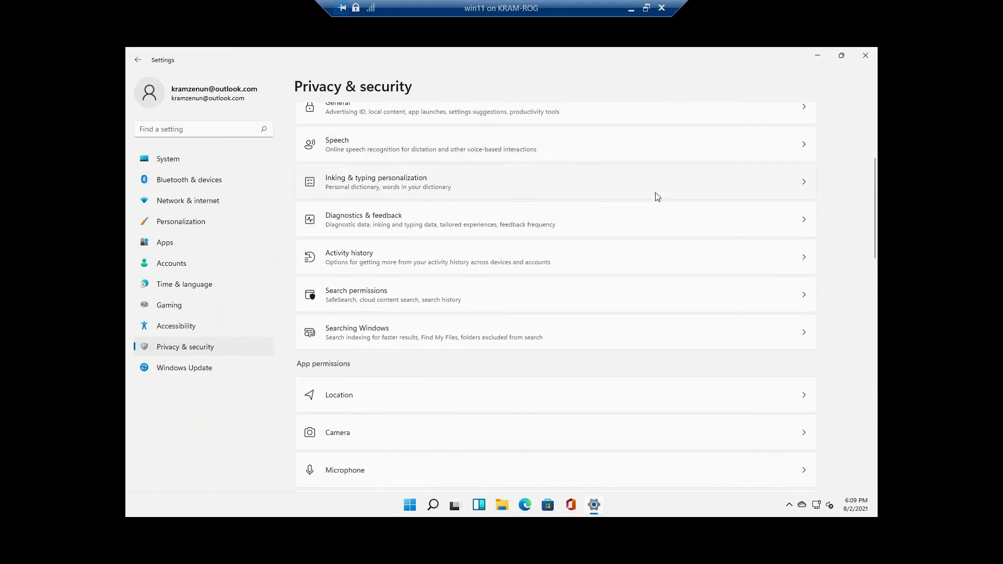
pyautogui.scroll(-6, 657, 196)
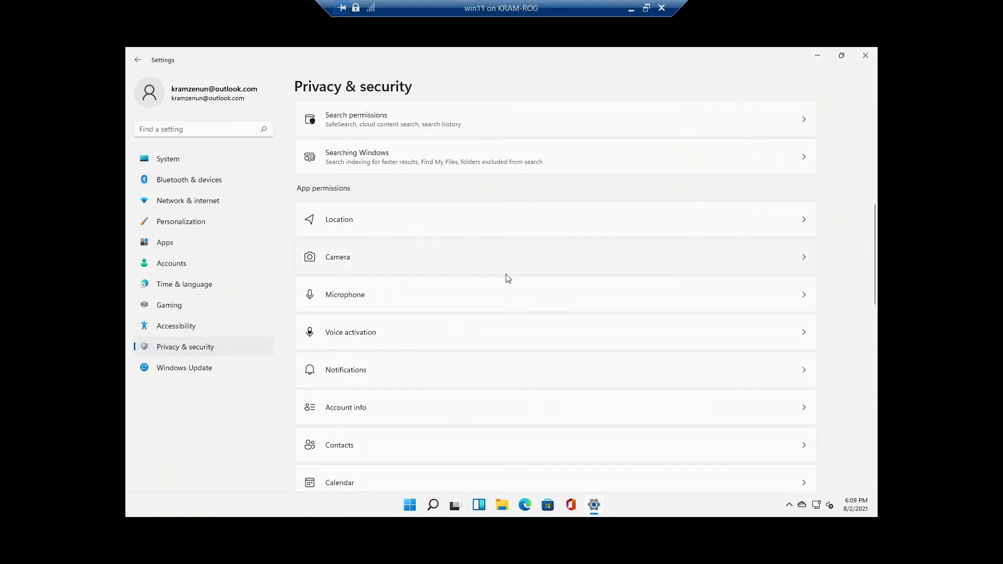
pyautogui.scroll(-4, 508, 278)
pyautogui.scroll(2, 535, 290)
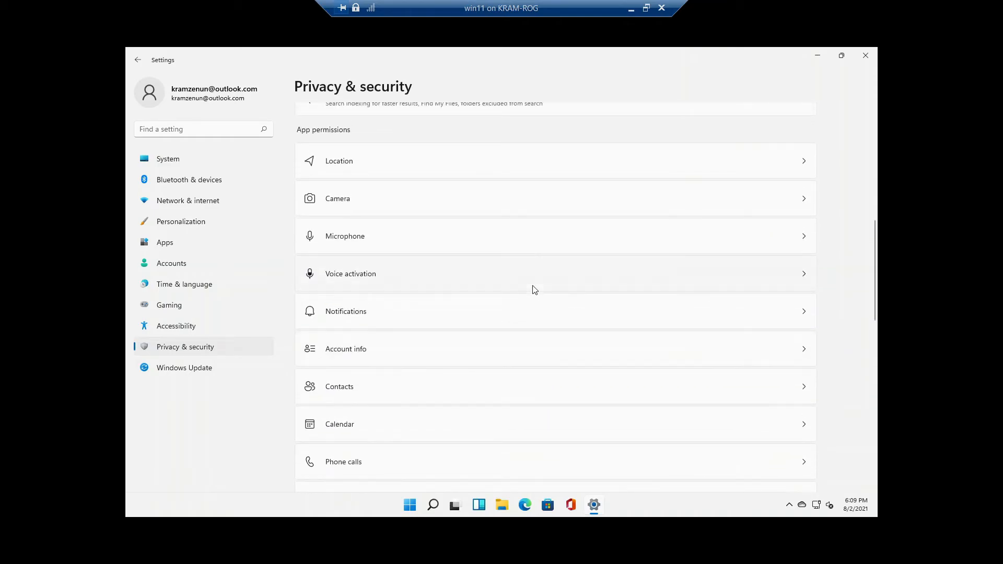
# Review the Camera app permissions, switch the Camera app's access off and back on, and return to Privacy & security.
pyautogui.click(610, 207)
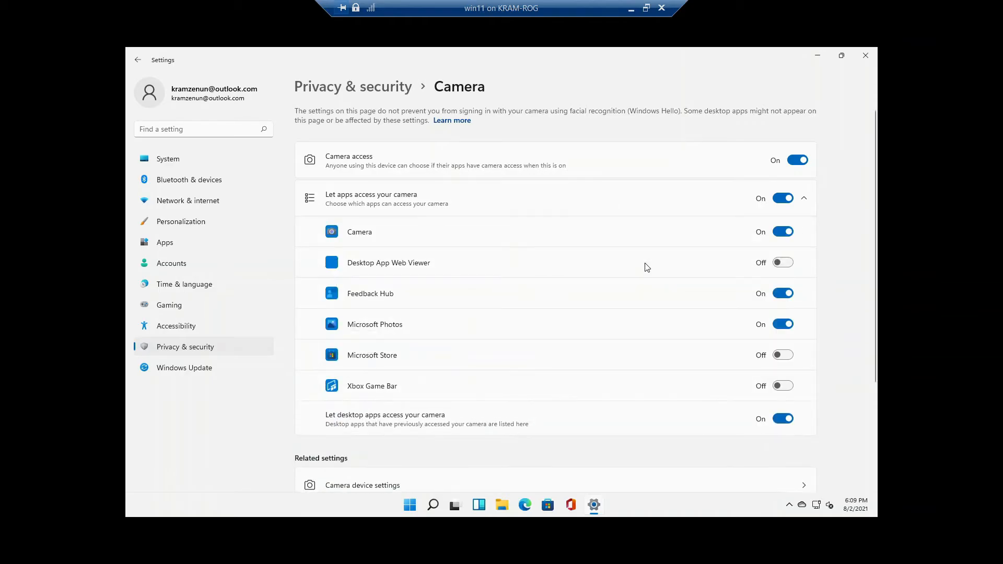
pyautogui.click(785, 232)
pyautogui.click(785, 232)
pyautogui.click(136, 63)
# Review which apps can access the microphone, switching Cortana's access off and back on.
pyautogui.scroll(-5, 444, 256)
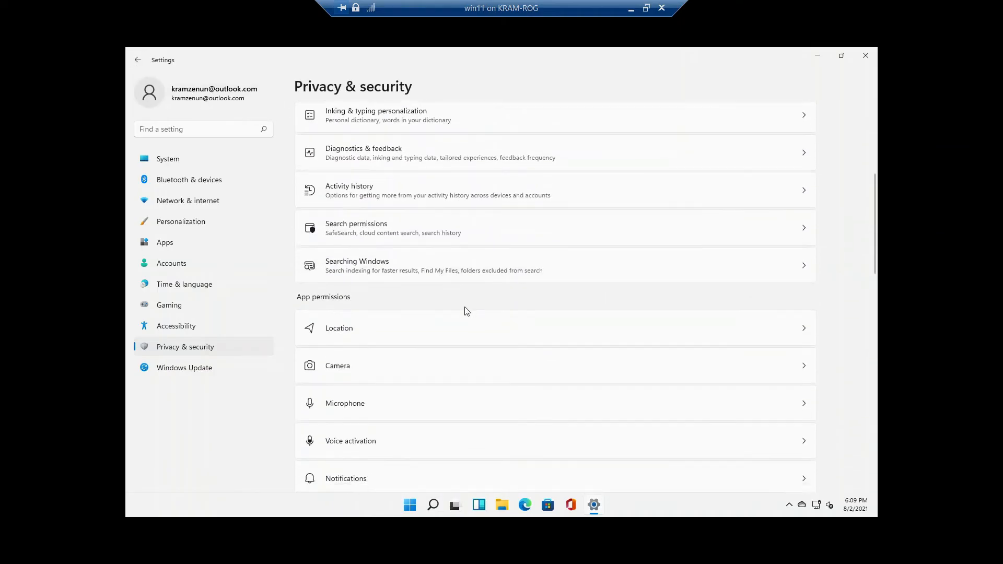
pyautogui.scroll(-3, 466, 311)
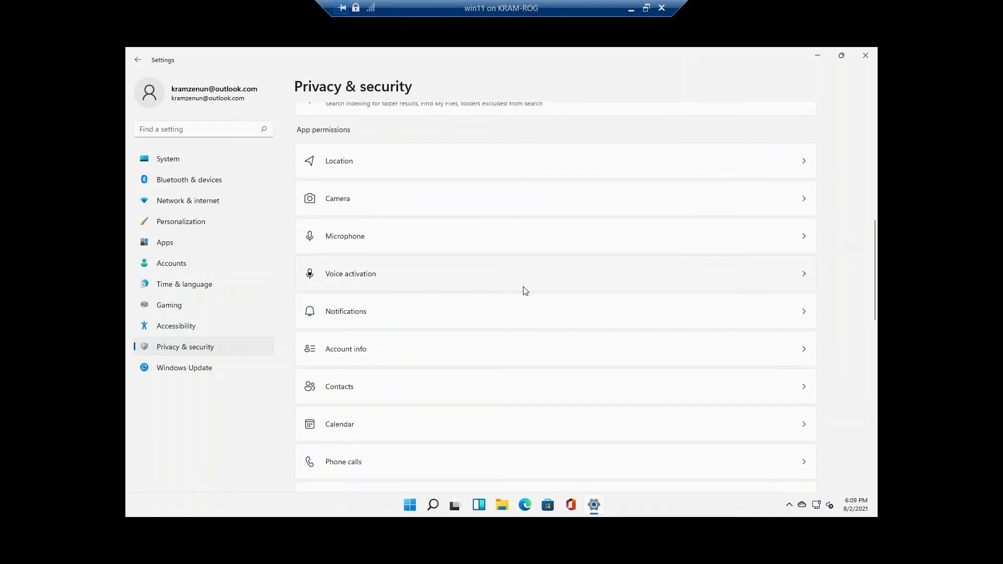
pyautogui.click(488, 240)
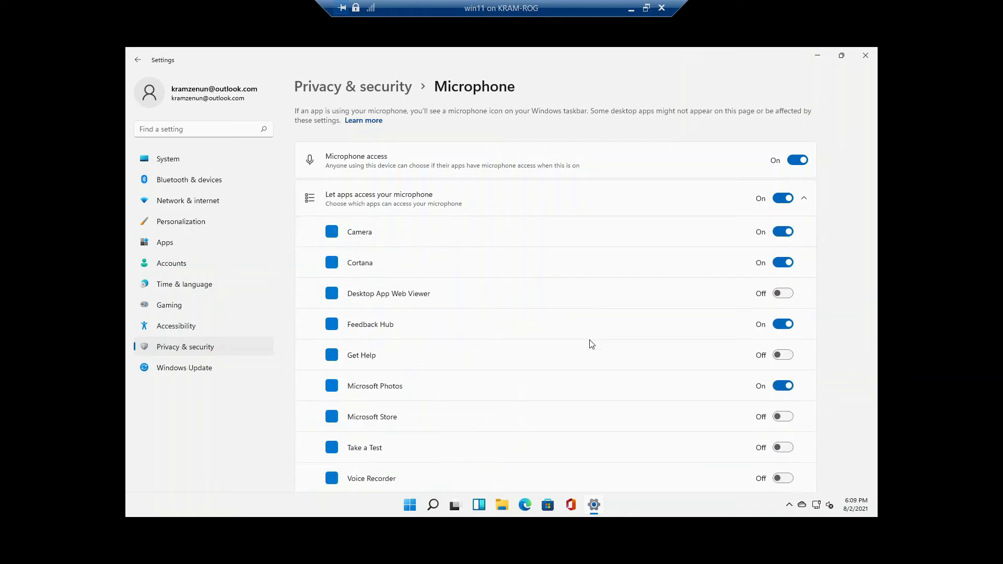
pyautogui.scroll(-2, 591, 344)
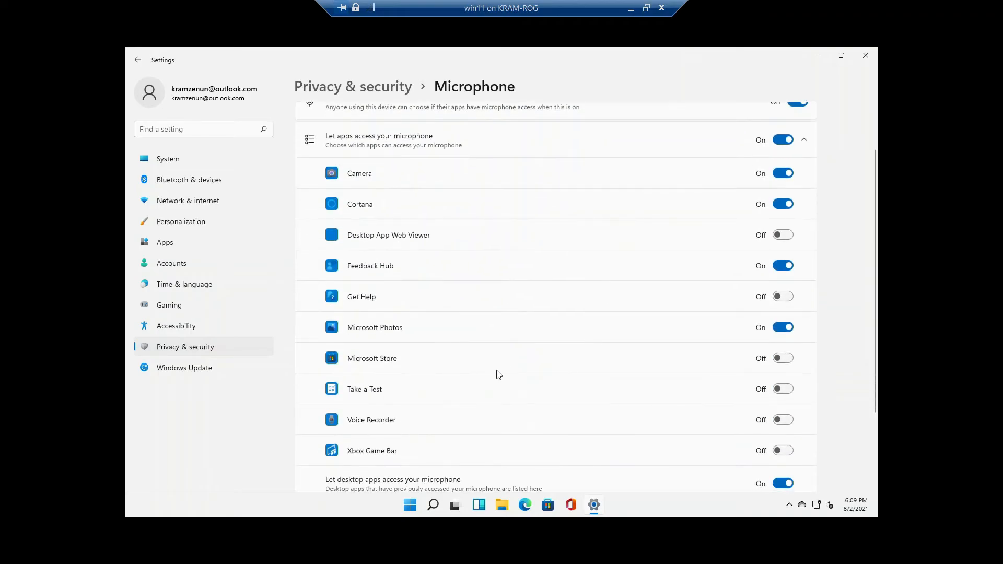
pyautogui.click(789, 207)
pyautogui.click(786, 207)
# Review the update history in Windows Update, view the list of uninstallable updates, and close that list.
pyautogui.click(188, 368)
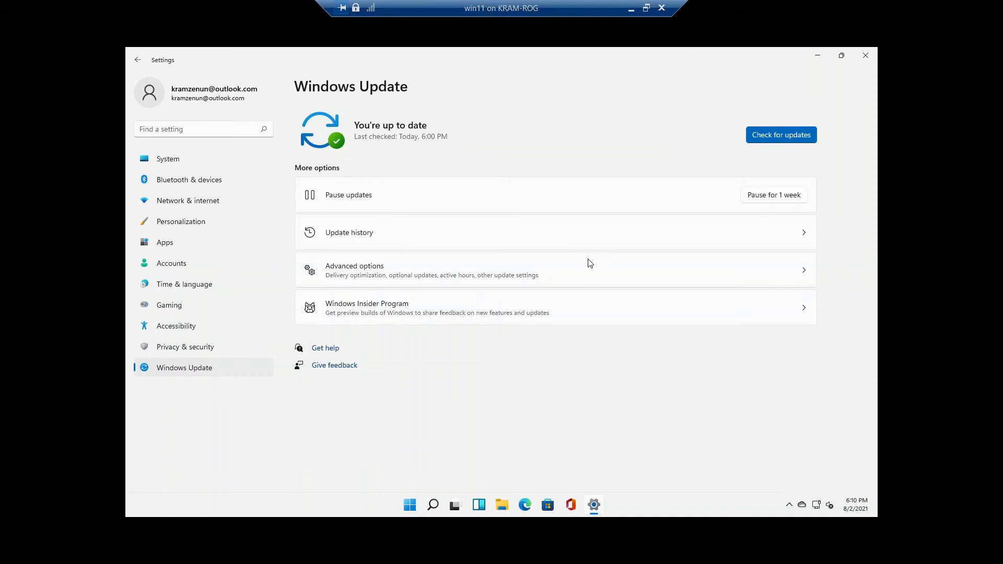
pyautogui.click(457, 234)
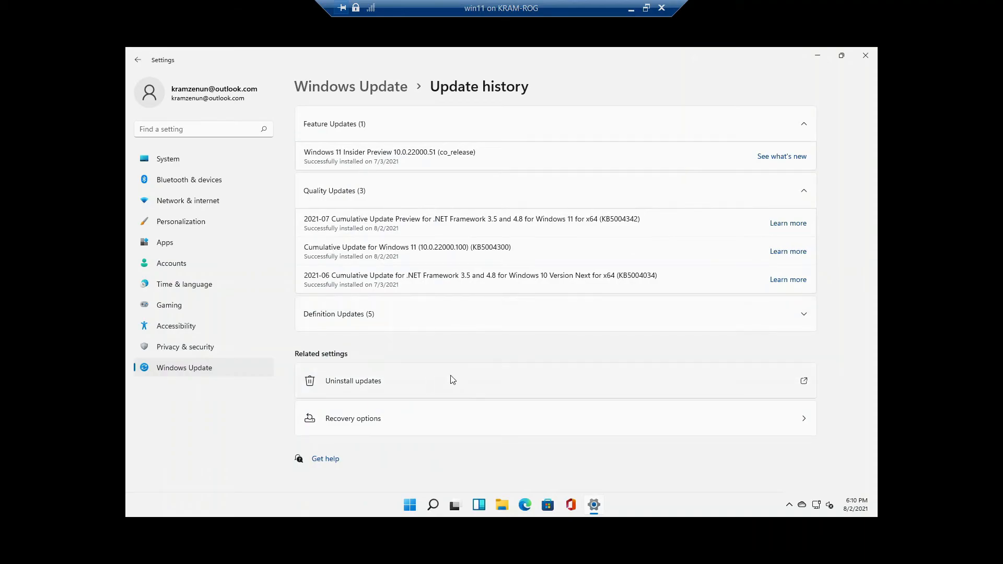
pyautogui.click(513, 383)
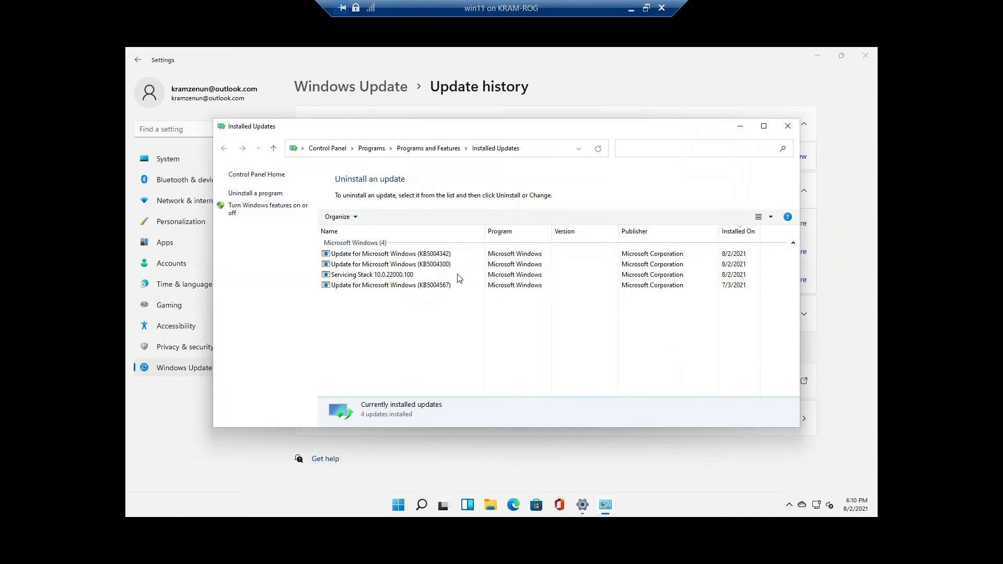
pyautogui.click(787, 126)
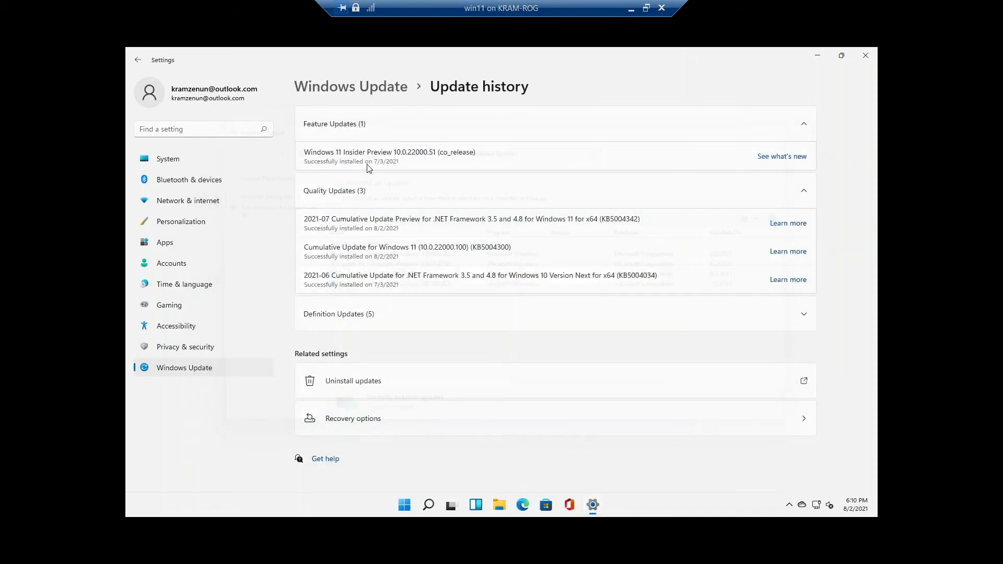
# Leave the update history, review the Windows Insider Program page, and return to the main Windows Update page.
pyautogui.click(137, 59)
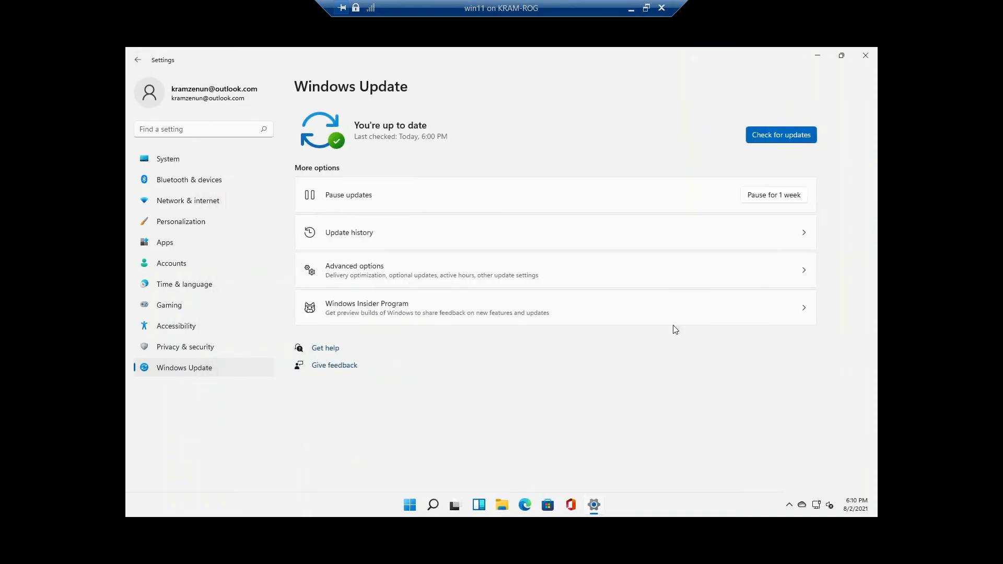
pyautogui.click(589, 306)
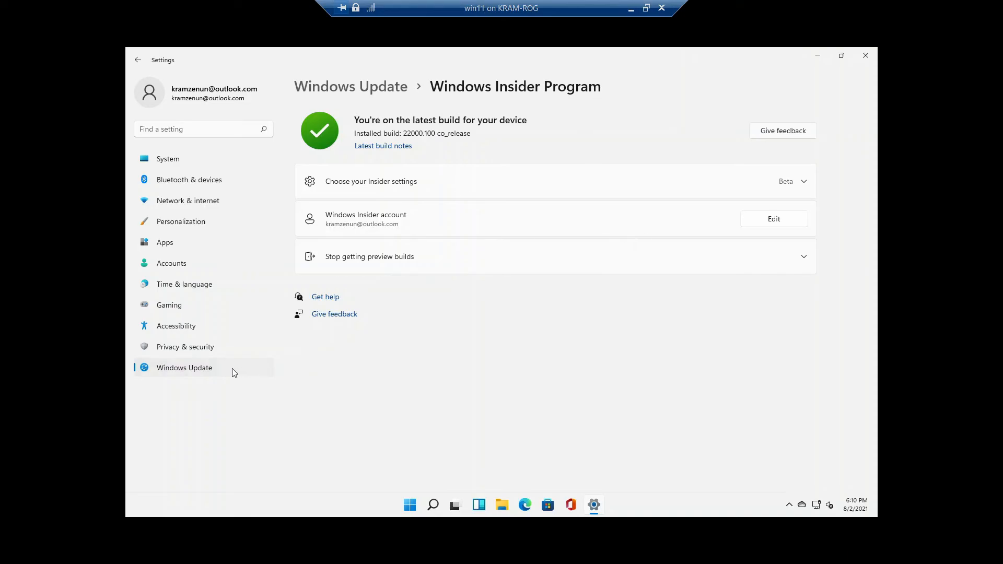
pyautogui.click(192, 369)
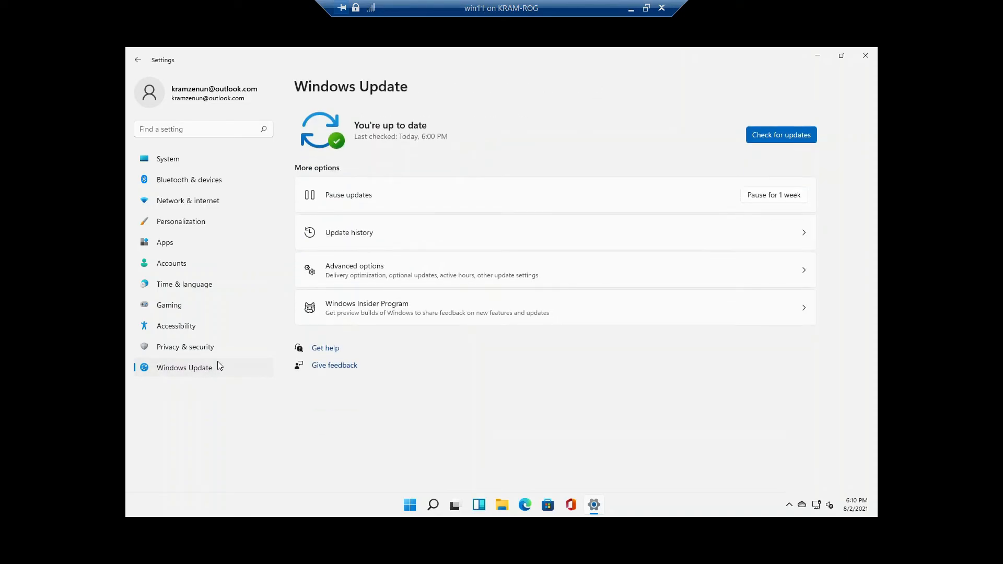
# Skim back through the Settings sections from Privacy & security up to System, and close Settings.
pyautogui.click(186, 348)
pyautogui.click(172, 327)
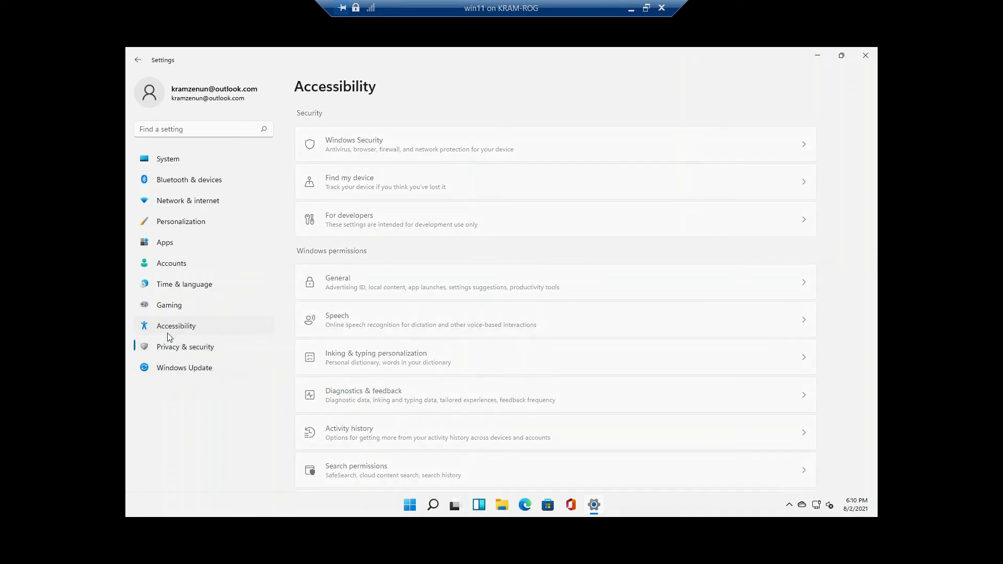
pyautogui.click(168, 306)
pyautogui.click(177, 264)
pyautogui.click(188, 201)
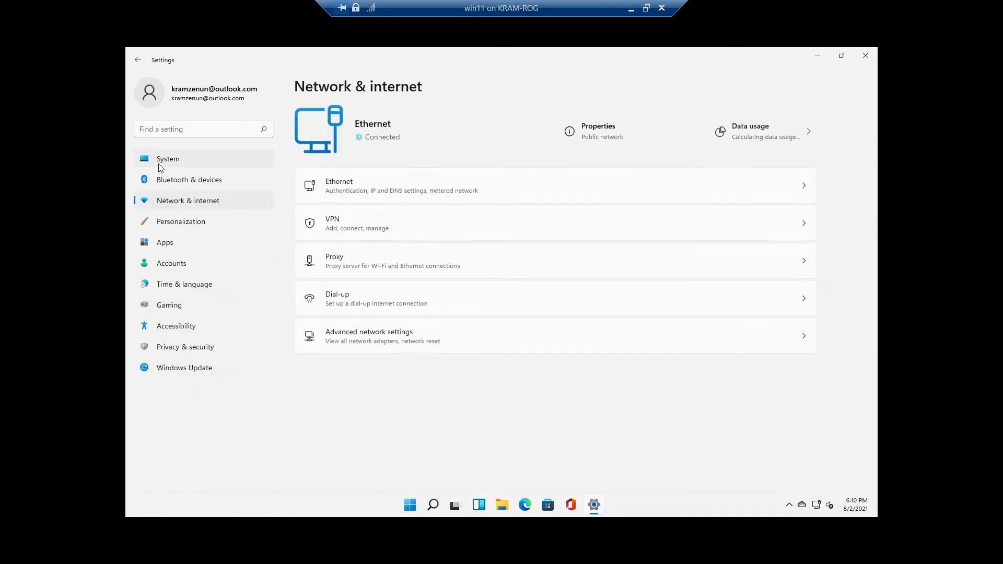
pyautogui.click(168, 159)
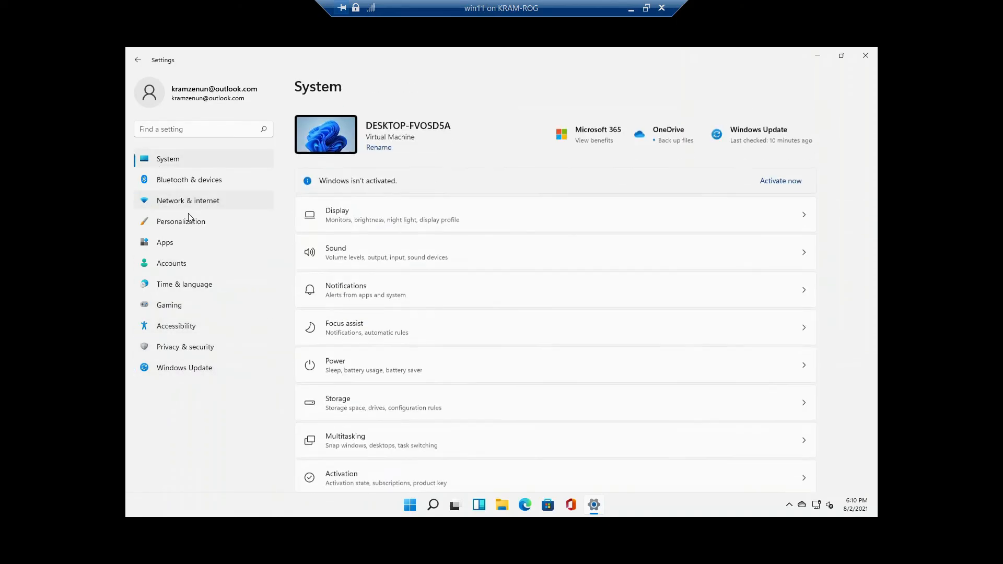
pyautogui.click(864, 55)
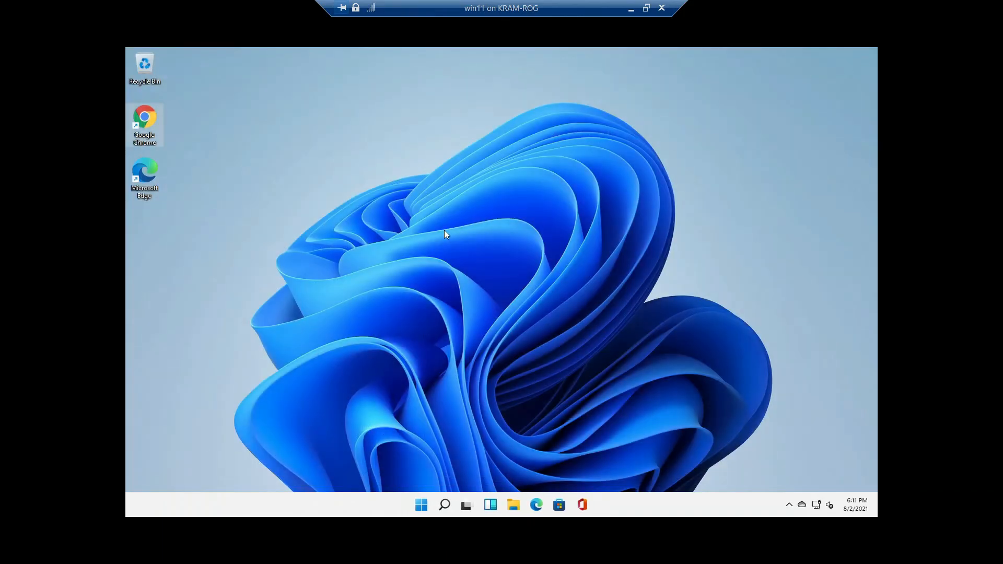